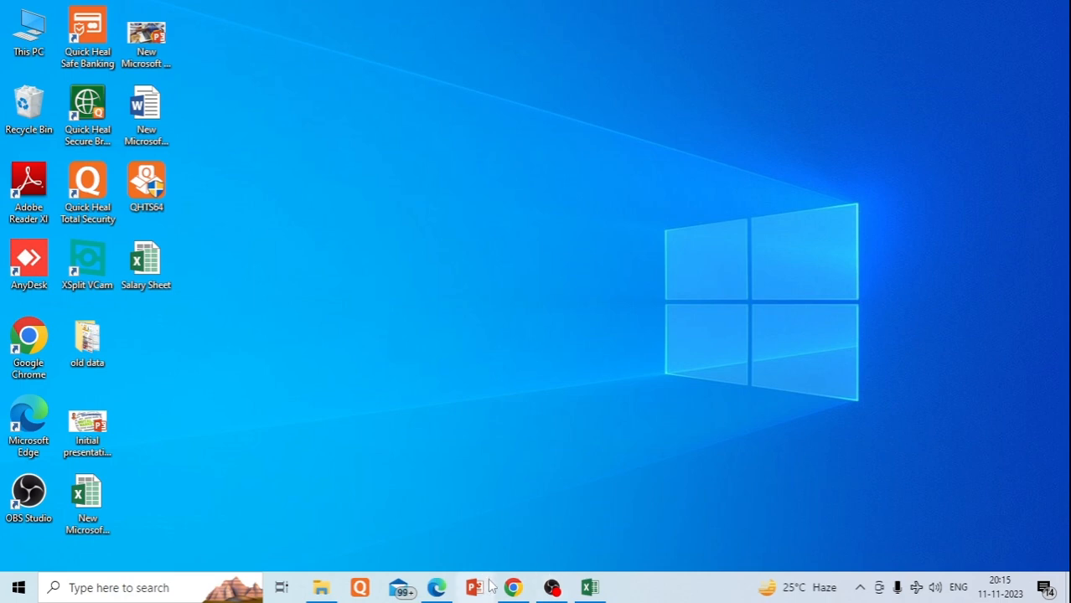
# Step: Switch to Chrome, go to Google Drive and open the ABC Exports file with Google Sheets
pyautogui.click(514, 592)
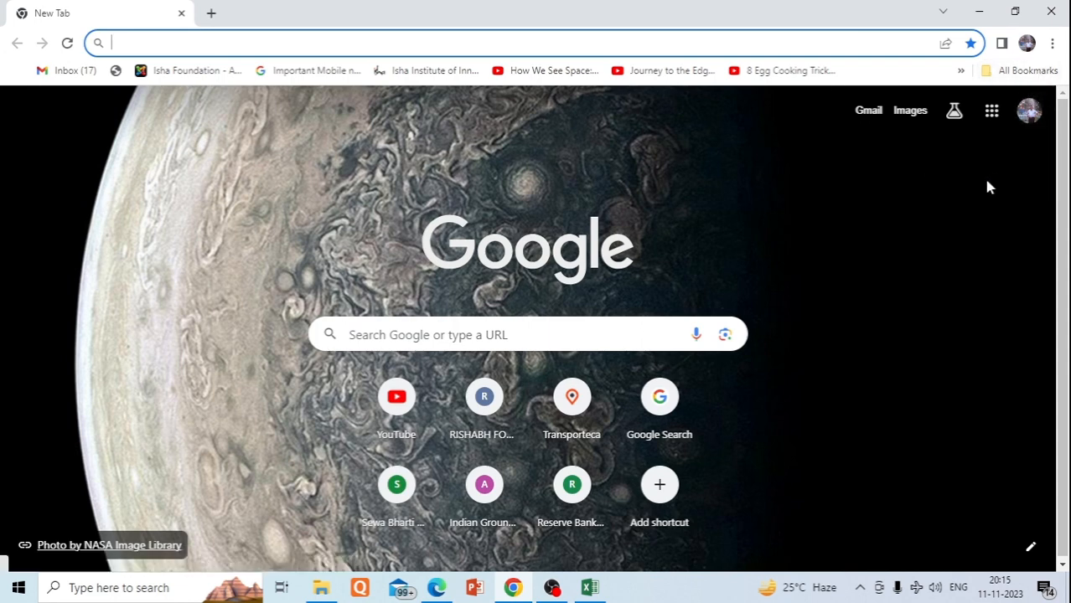
pyautogui.click(992, 114)
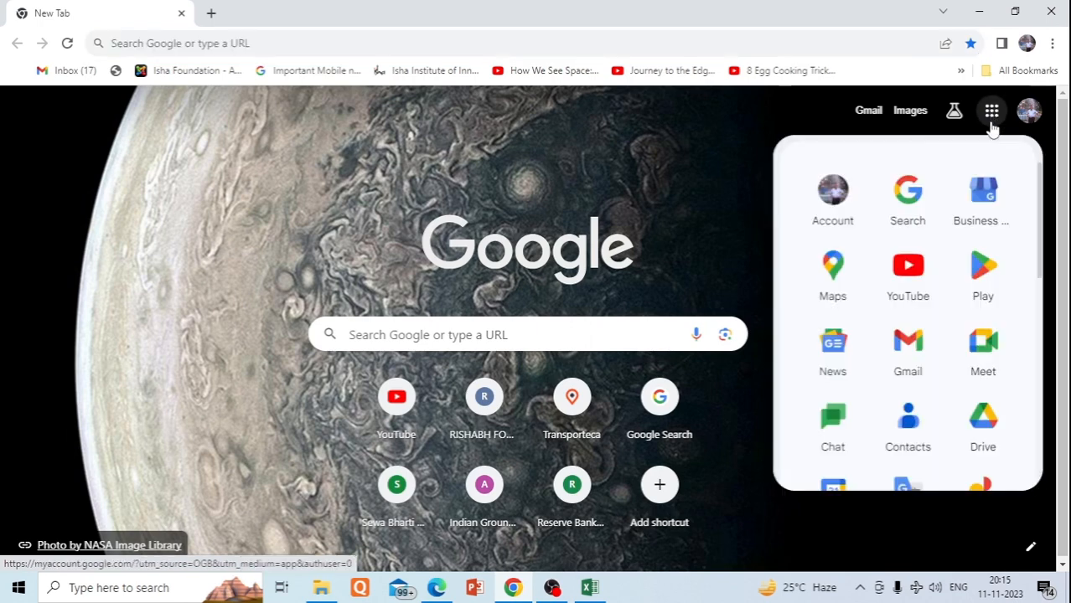
pyautogui.click(987, 423)
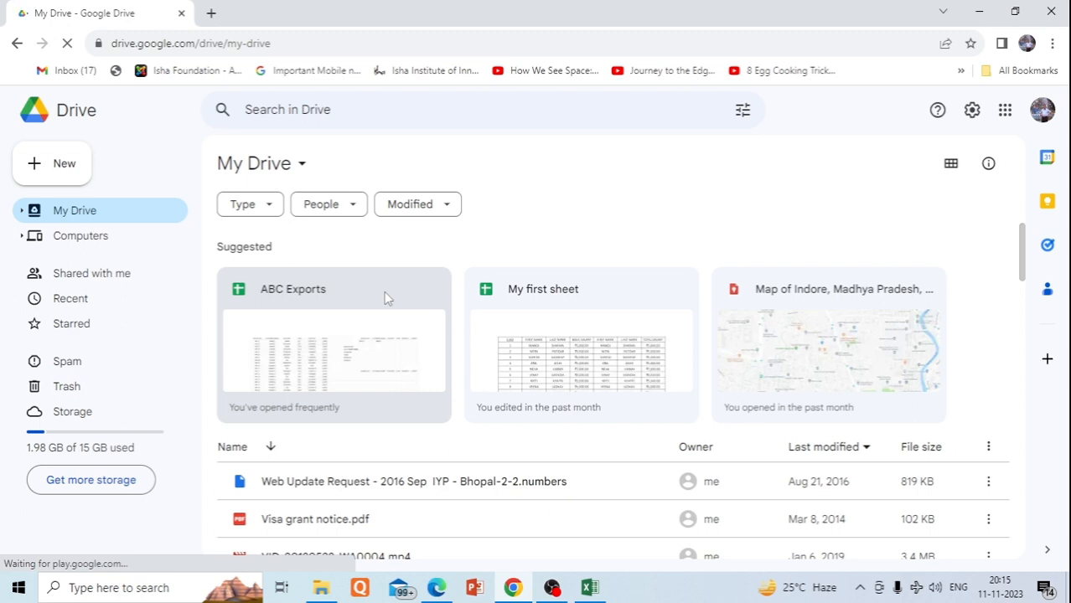
pyautogui.rightClick(385, 293)
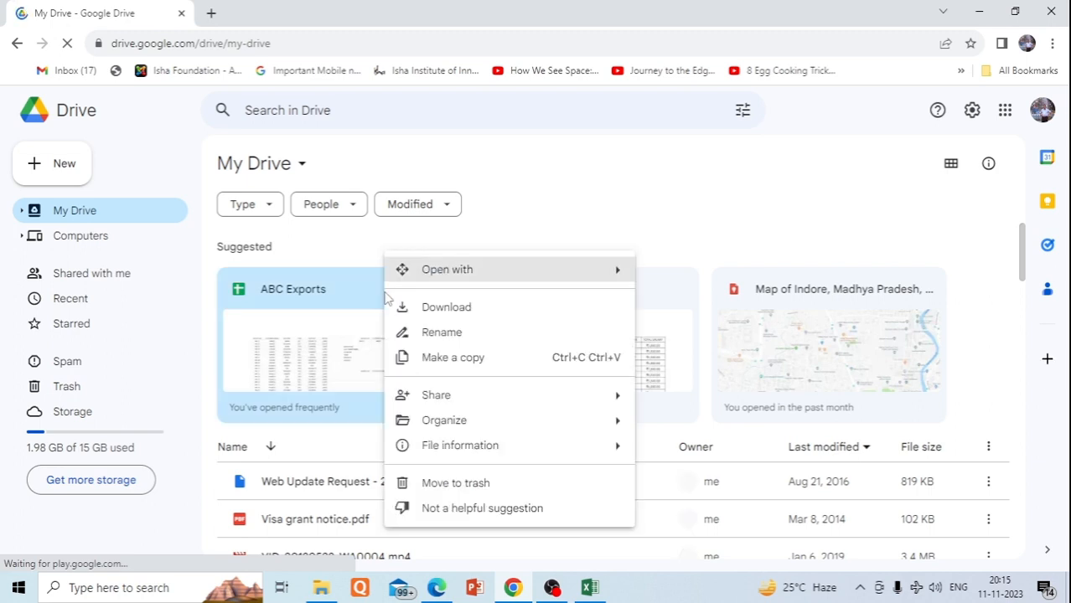
pyautogui.moveTo(469, 278)
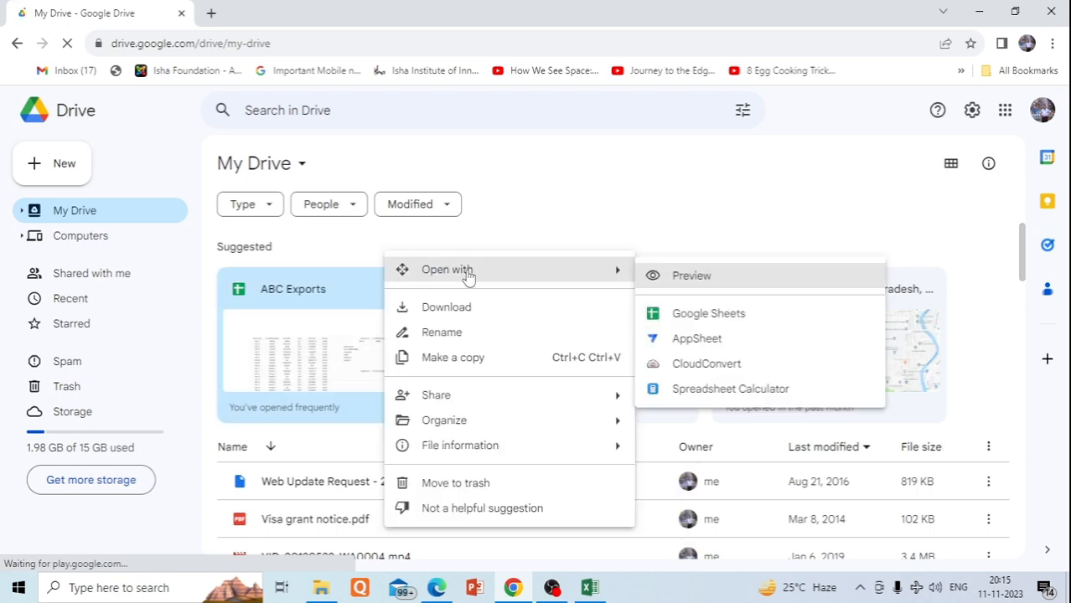
pyautogui.click(709, 317)
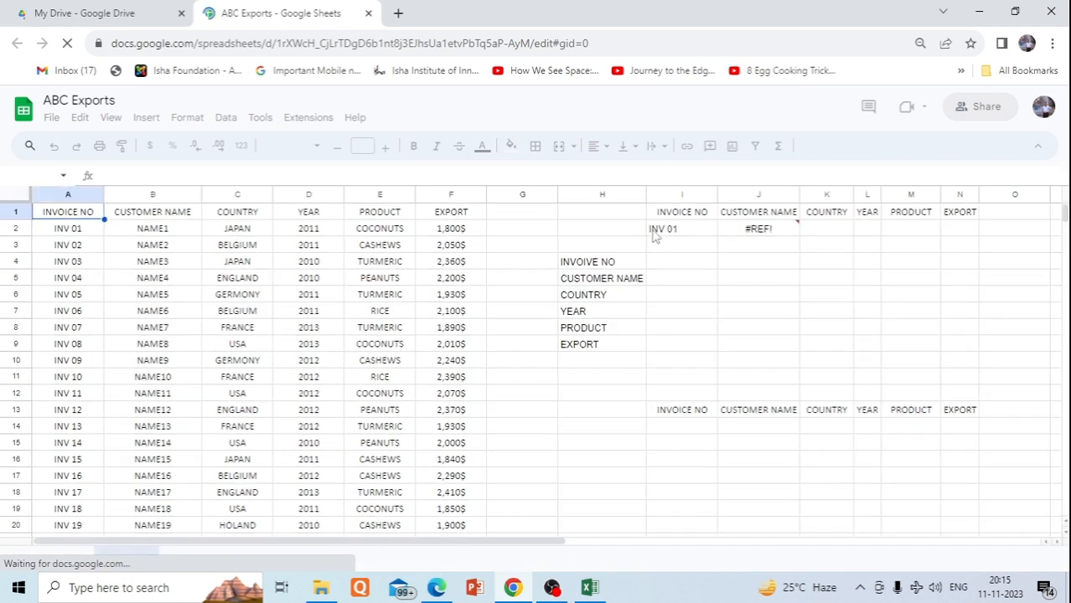
# Step: Clear the old invoice number and customer name lookup from cells I2:J2
pyautogui.click(658, 233)
pyautogui.moveTo(658, 235); pyautogui.dragTo(760, 235)
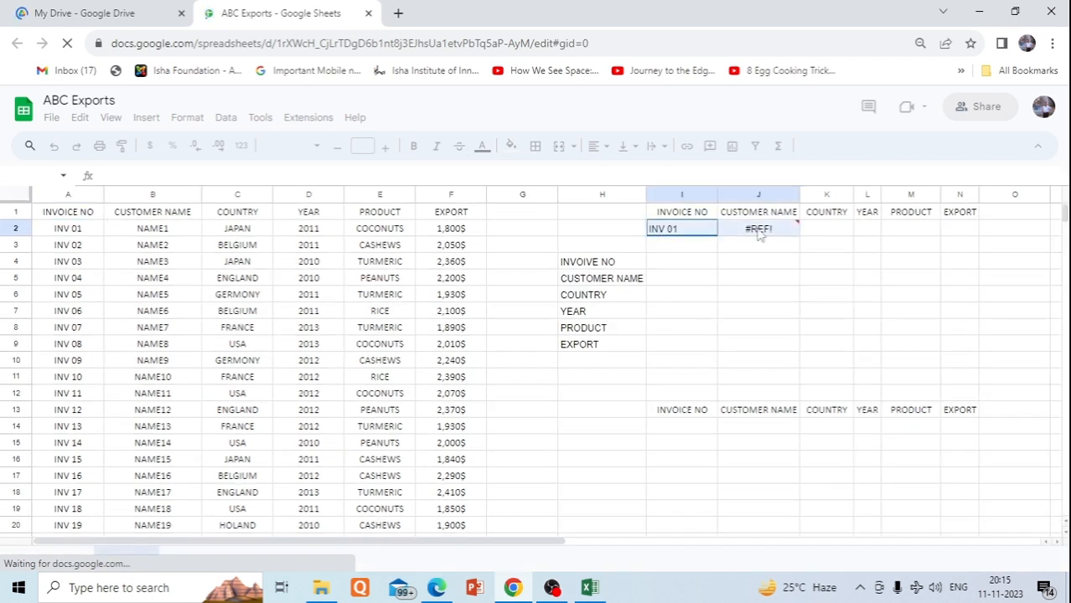
pyautogui.moveTo(762, 236)
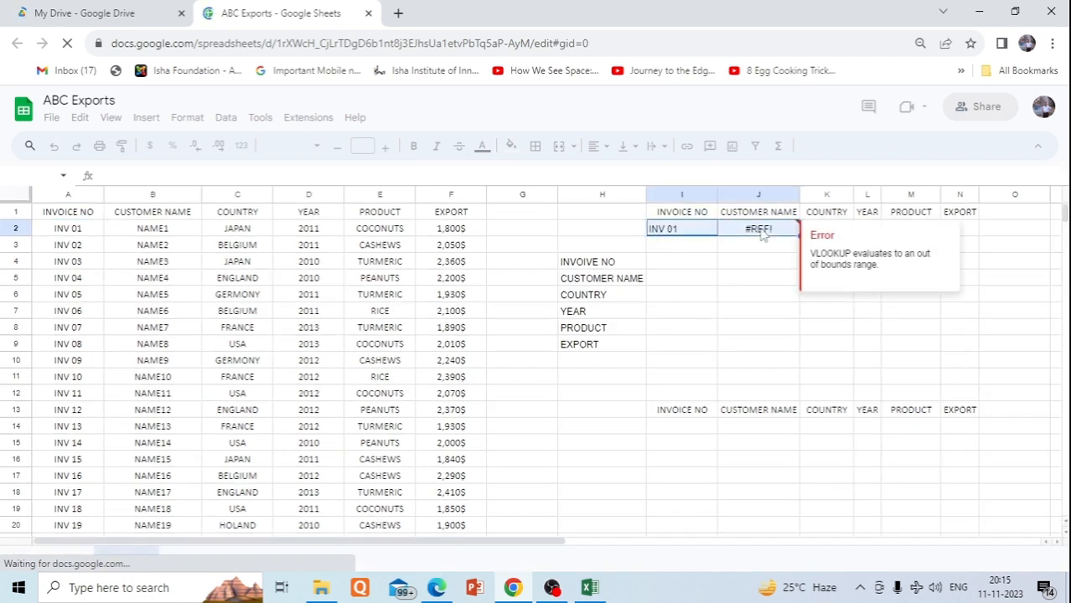
pyautogui.press('Delete')
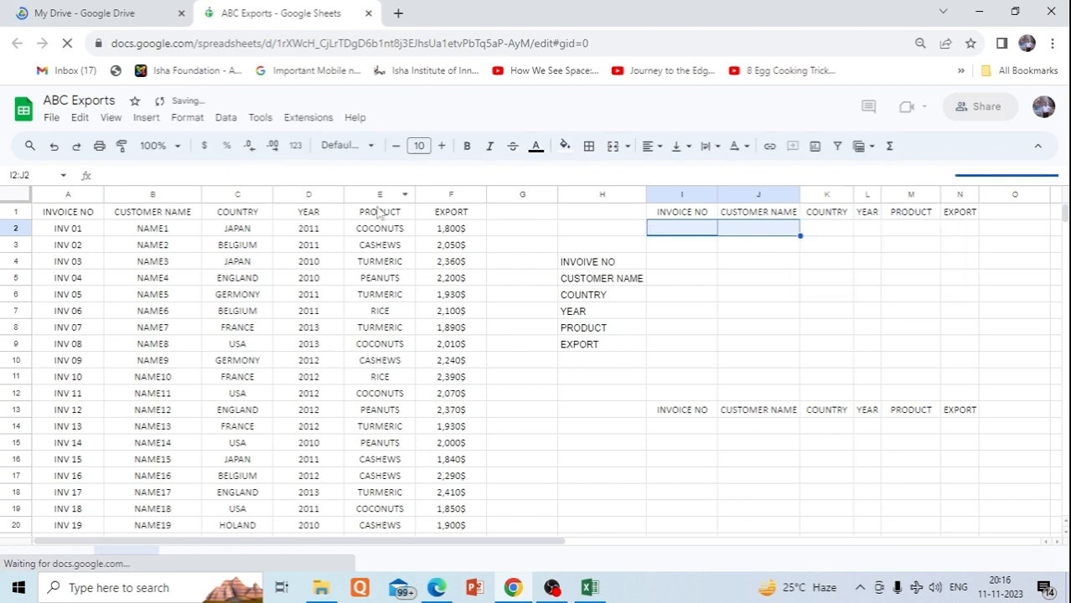
pyautogui.click(519, 235)
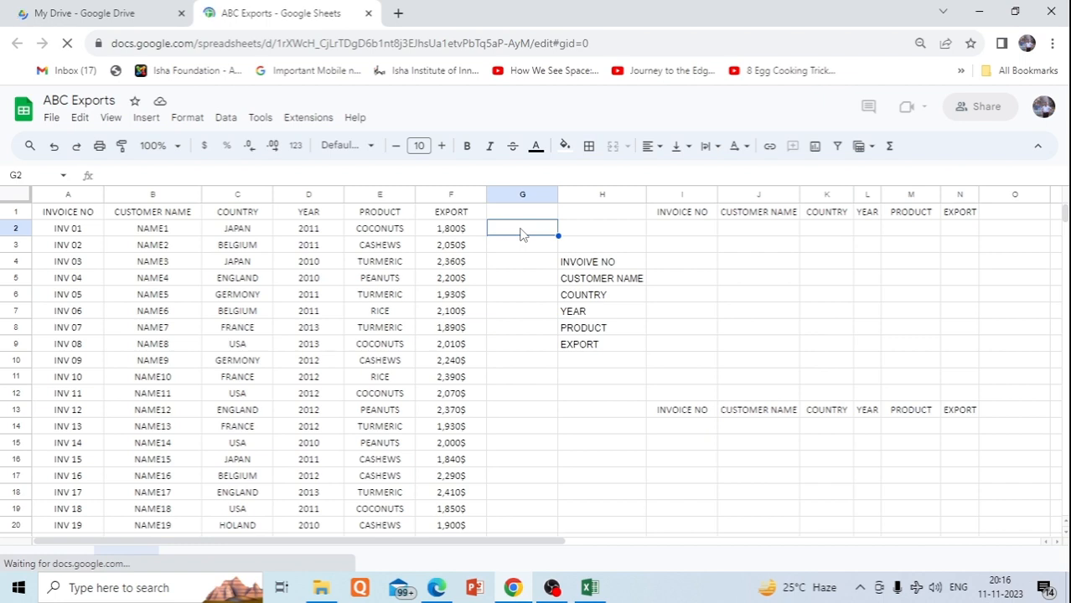
# Step: Test the formula =ROW() in cell H11 filled down to H19, and clear the test range
pyautogui.click(591, 380)
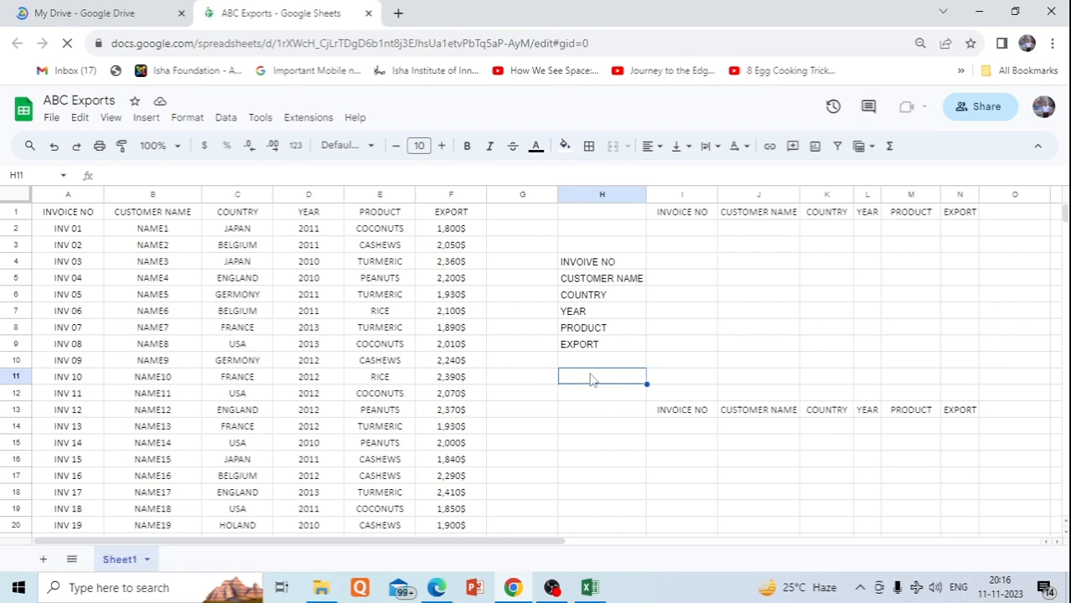
pyautogui.write('=')
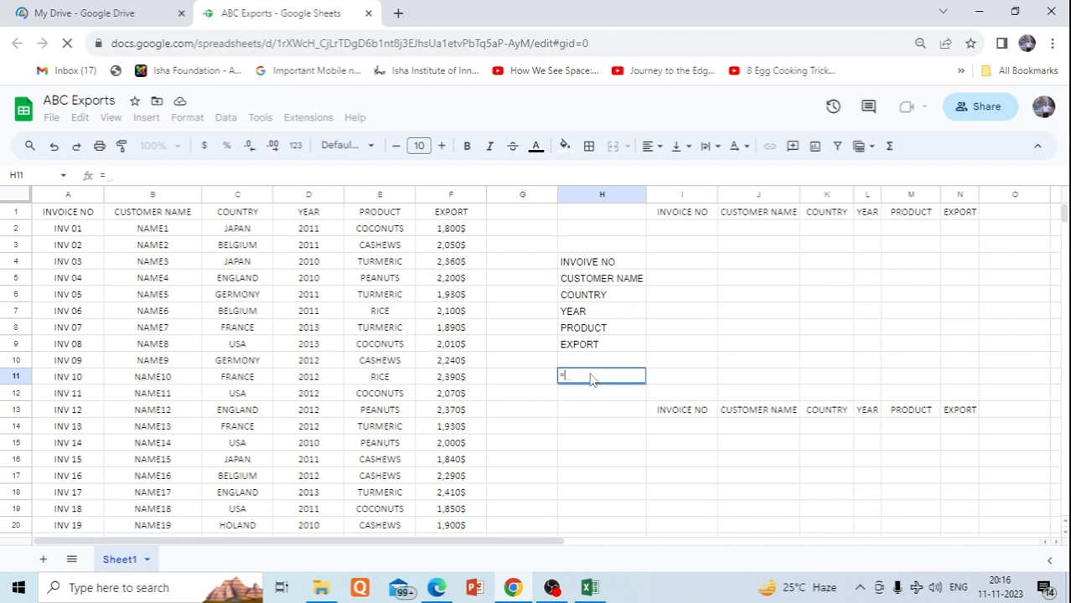
pyautogui.write('ROW')
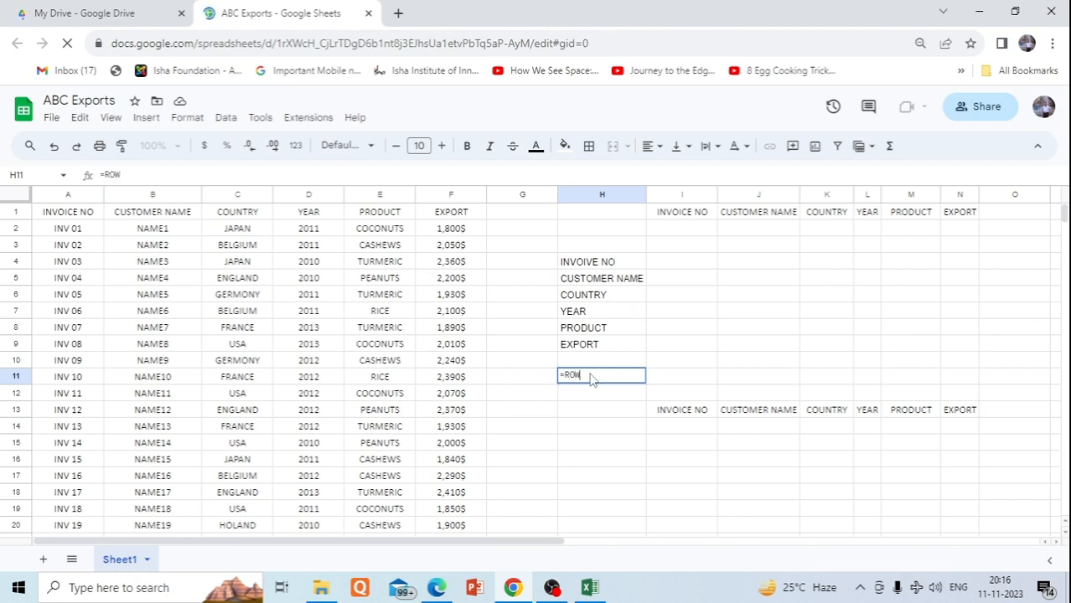
pyautogui.write('()')
pyautogui.press('Return')
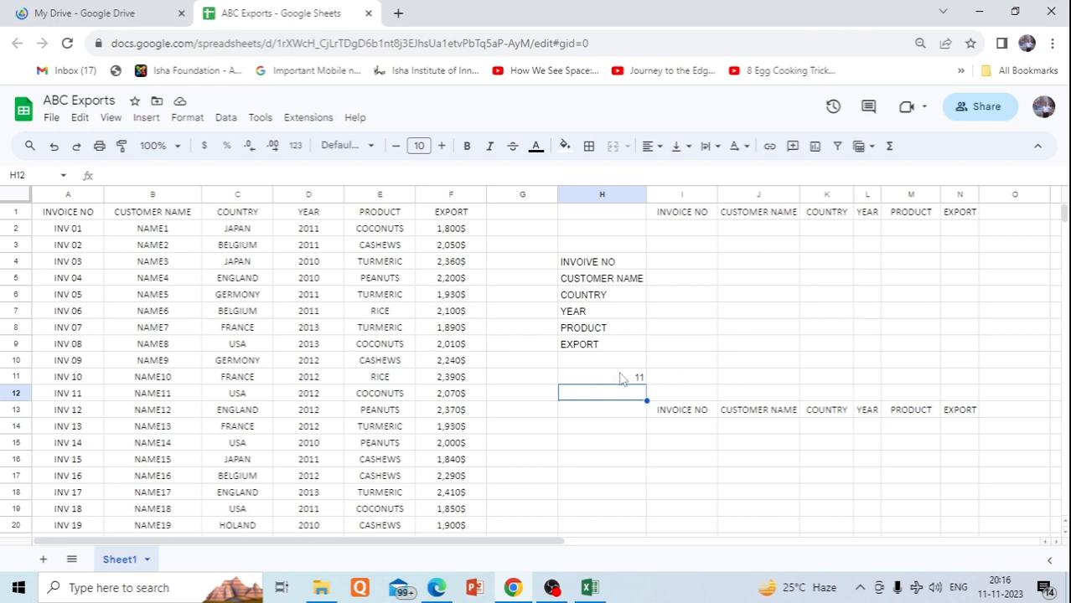
pyautogui.click(620, 380)
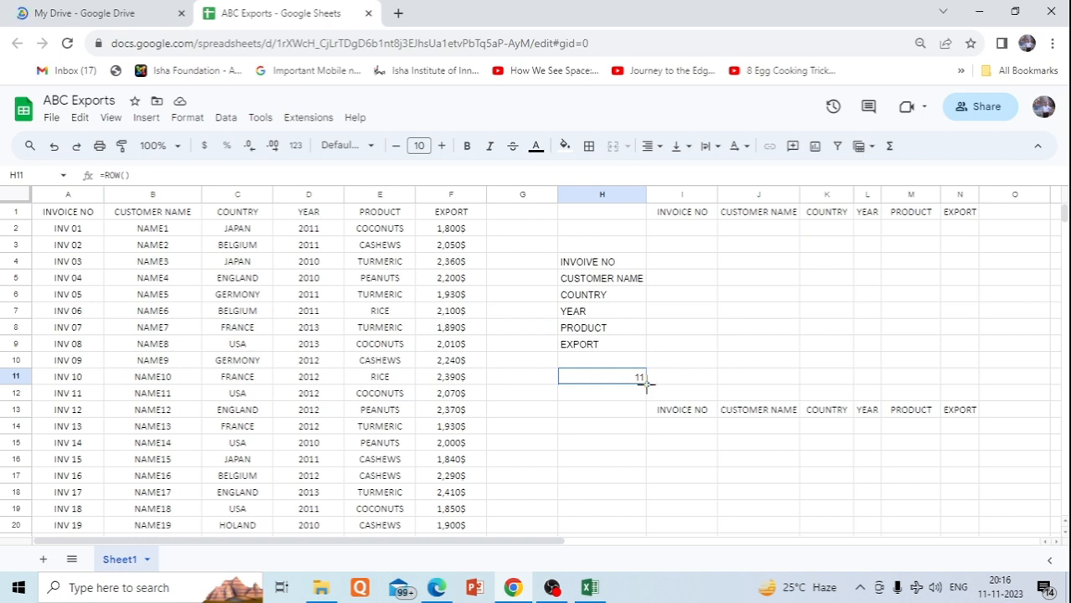
pyautogui.moveTo(648, 382); pyautogui.dragTo(645, 509)
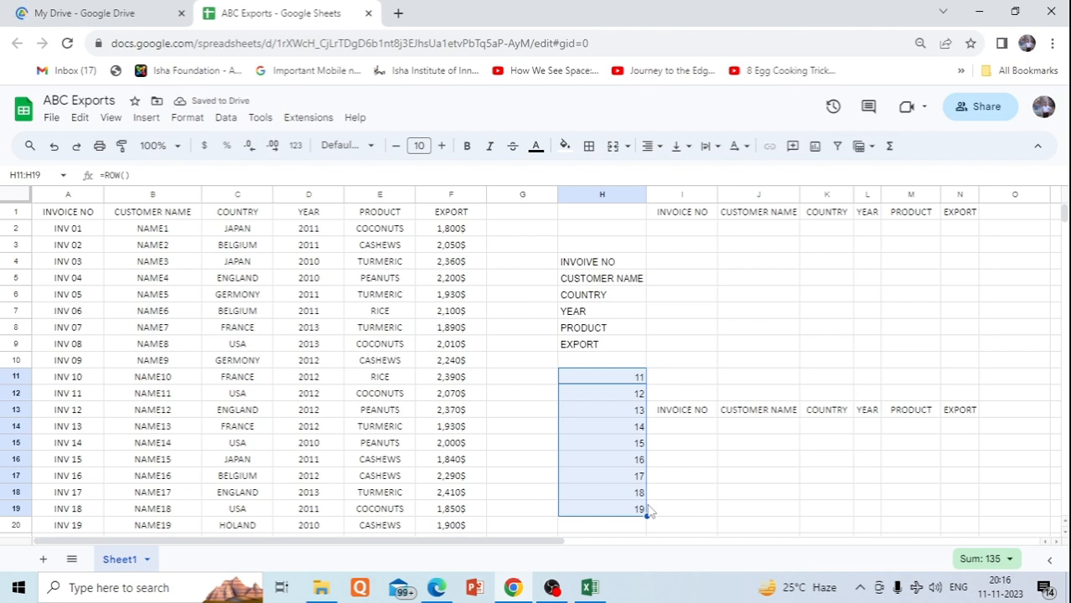
pyautogui.press('Delete')
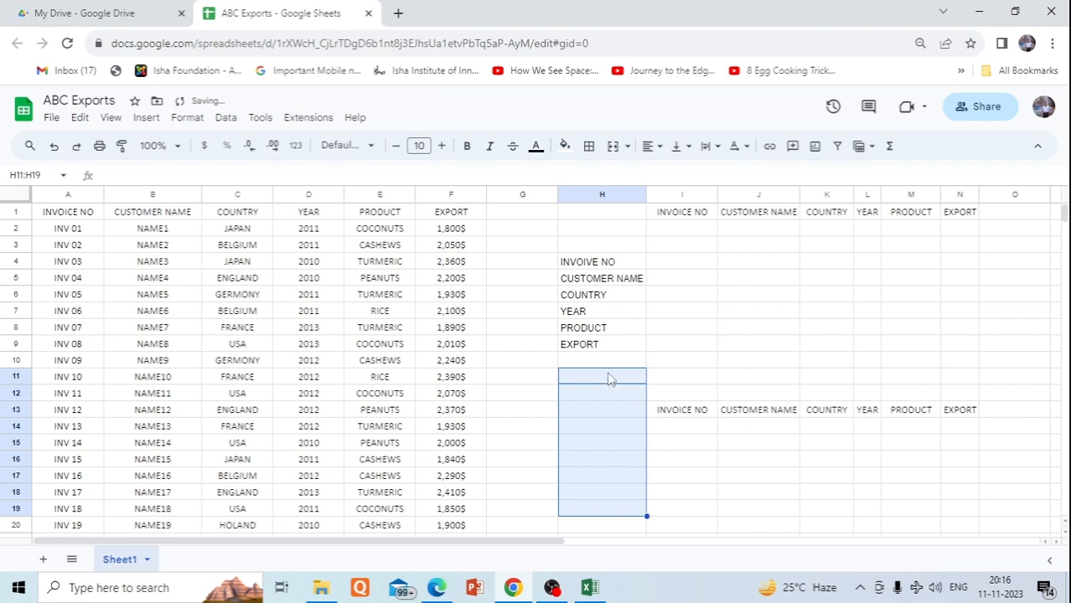
# Step: Test the formula =COLUMN() in cell H11 filled across to N11, and clear the test range
pyautogui.click(609, 382)
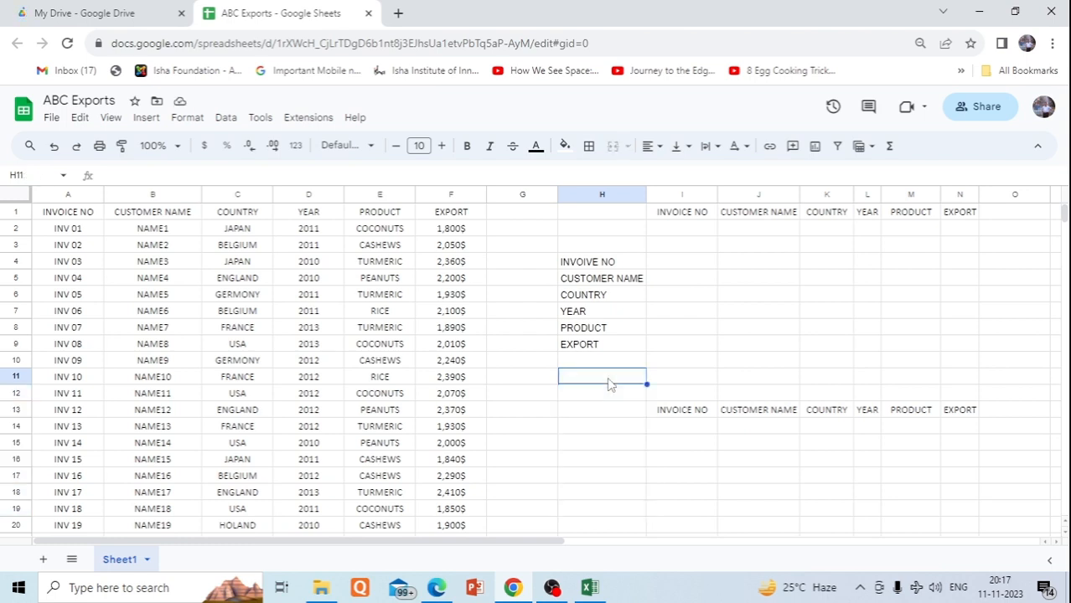
pyautogui.write('=CO')
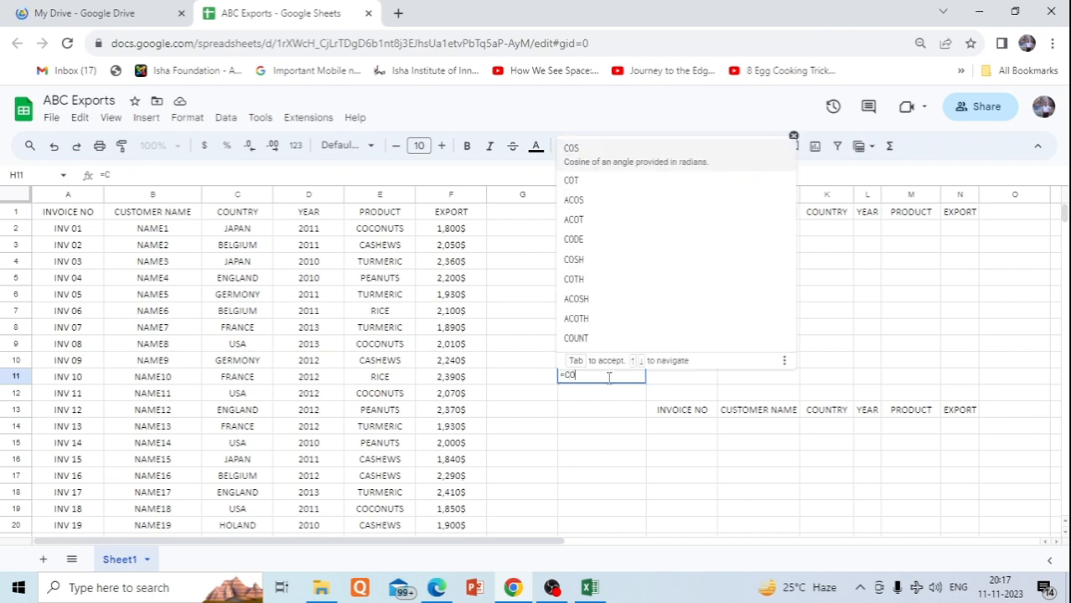
pyautogui.write('LUMN')
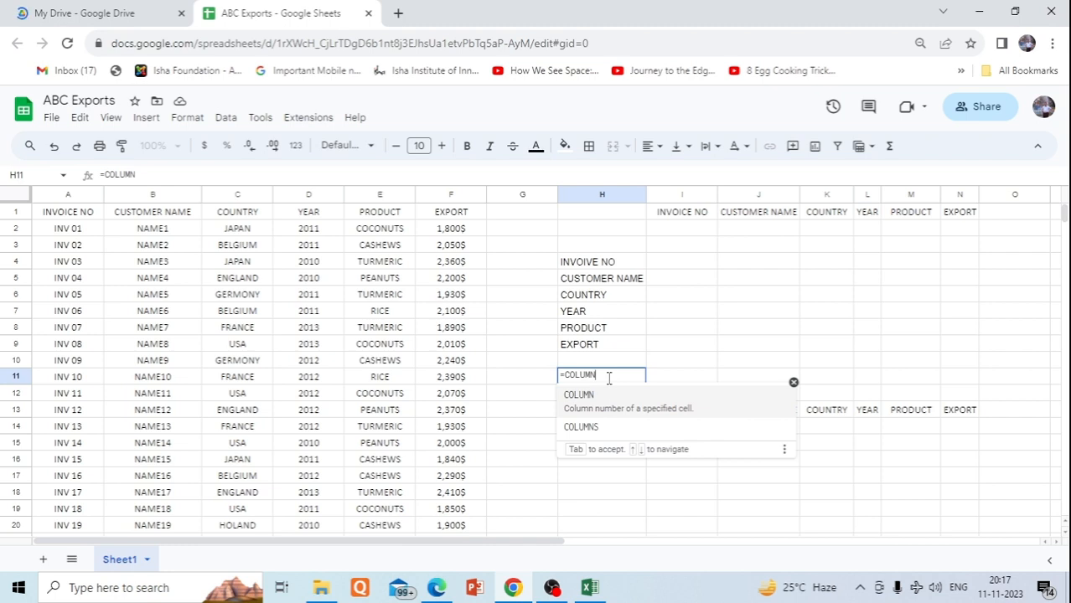
pyautogui.write('(')
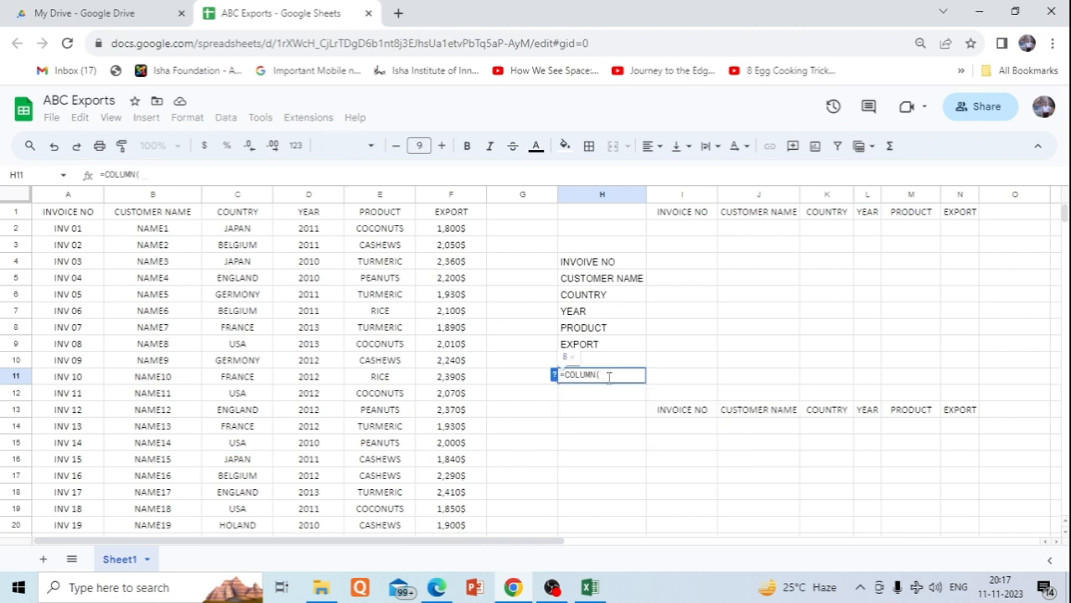
pyautogui.write(')')
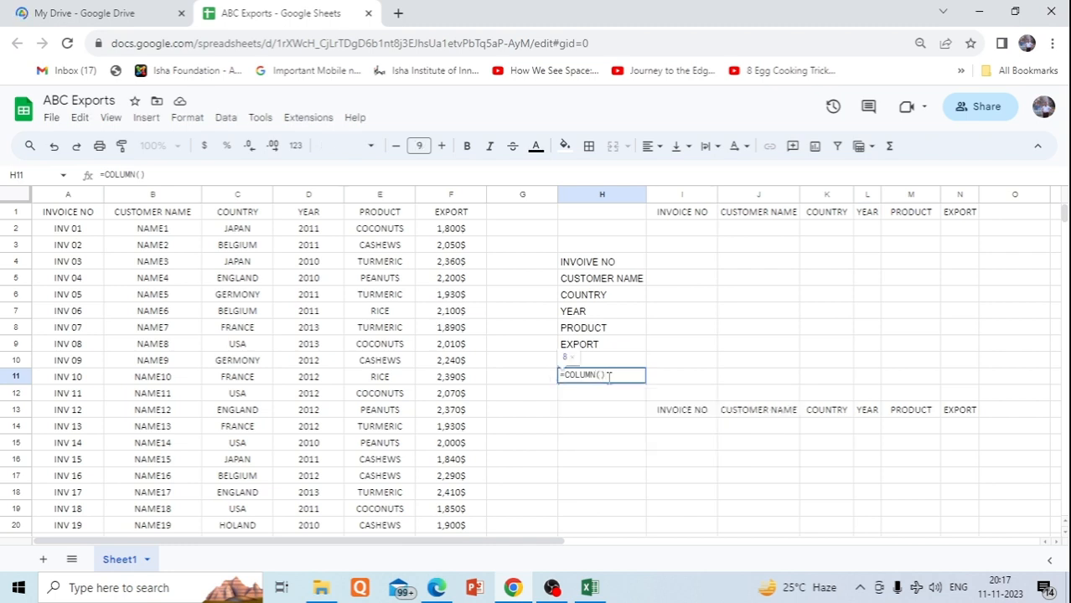
pyautogui.press('Return')
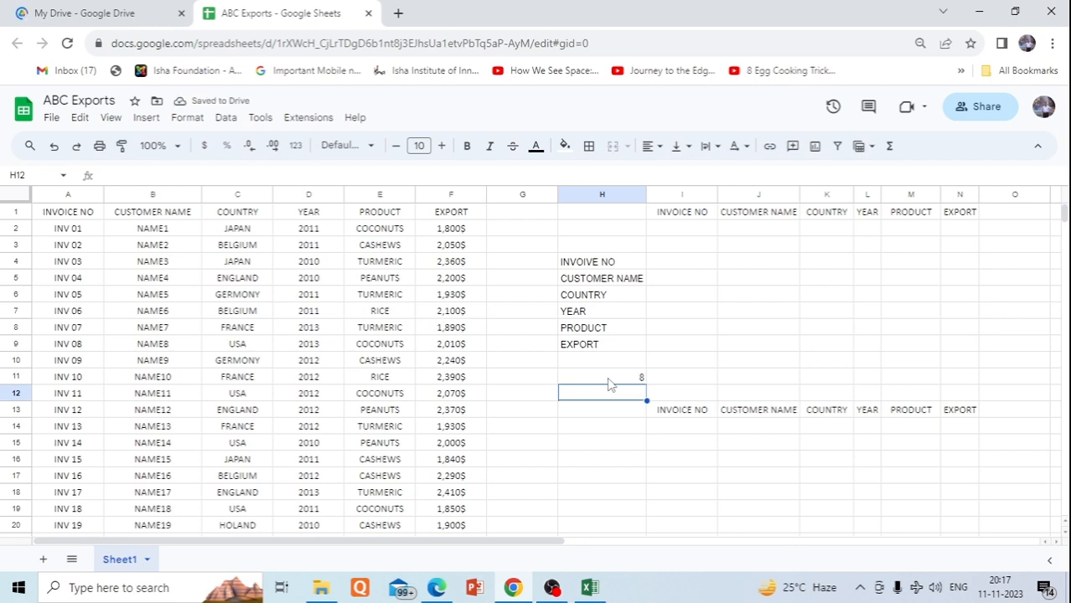
pyautogui.click(609, 381)
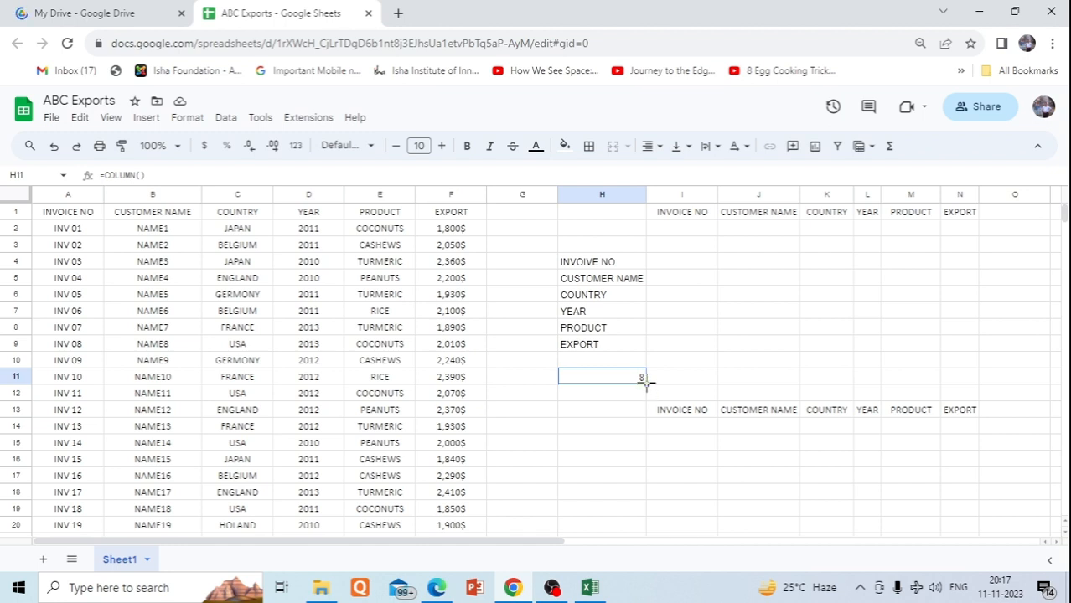
pyautogui.moveTo(647, 383); pyautogui.dragTo(965, 377)
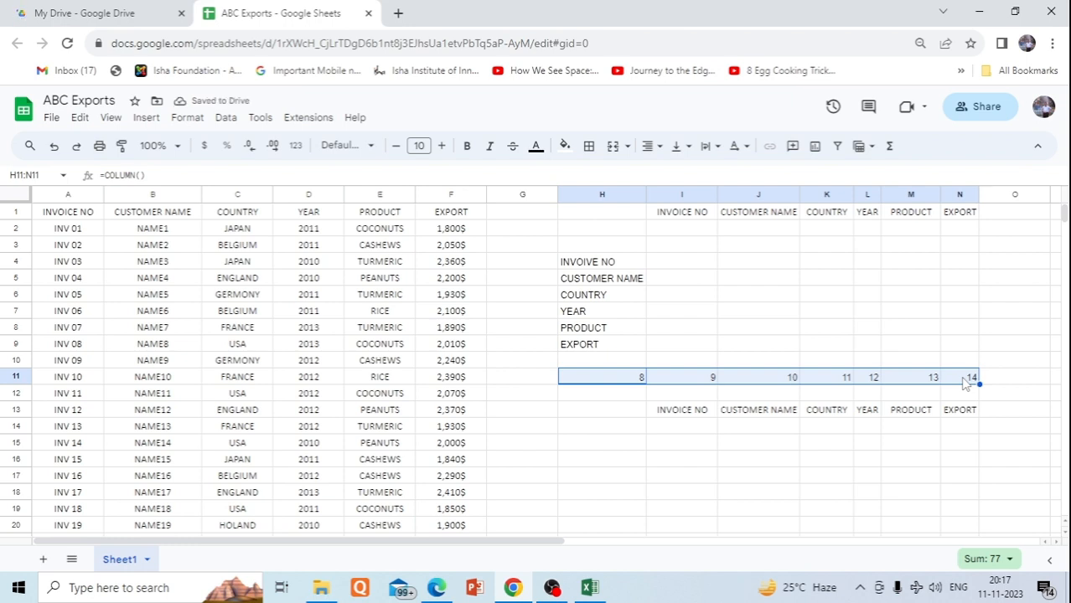
pyautogui.press('Delete')
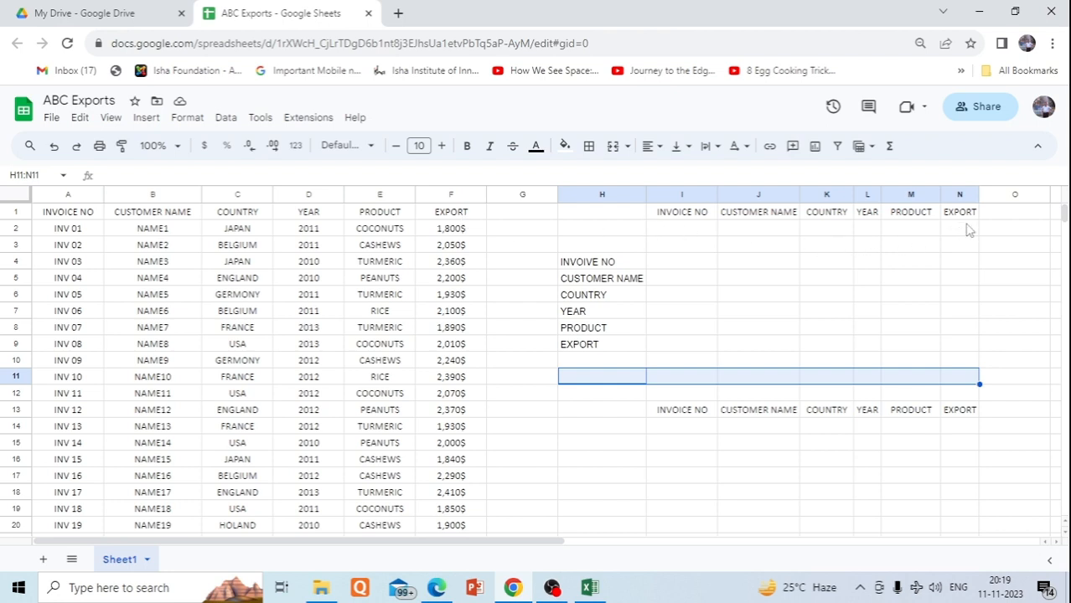
# Step: Start a VLOOKUP formula in J2 with $I$2 as the search key and $A$1:$F$22 as the lookup range
pyautogui.click(681, 232)
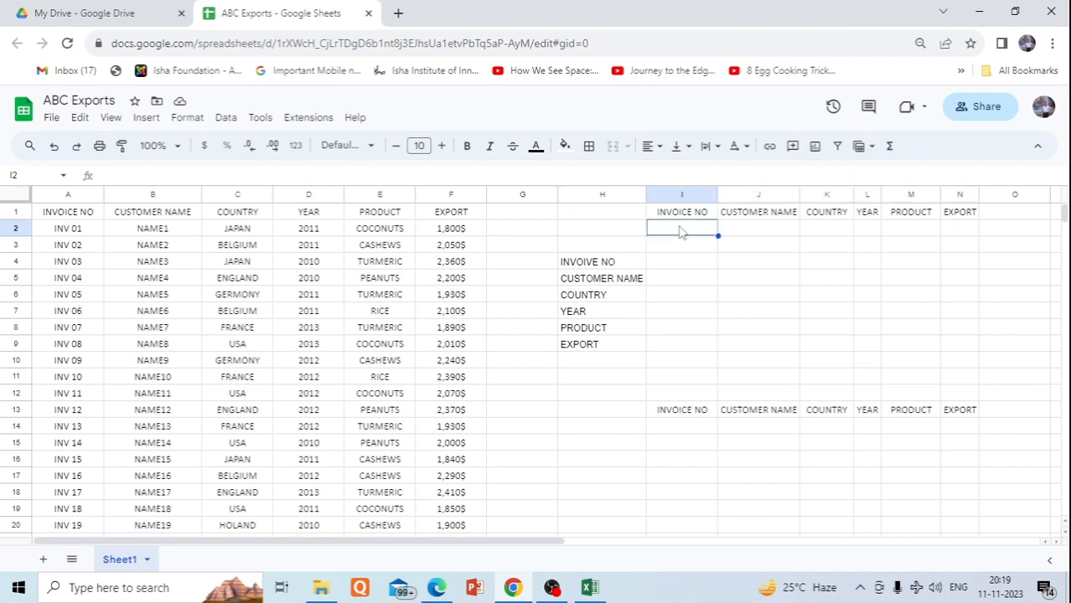
pyautogui.click(752, 233)
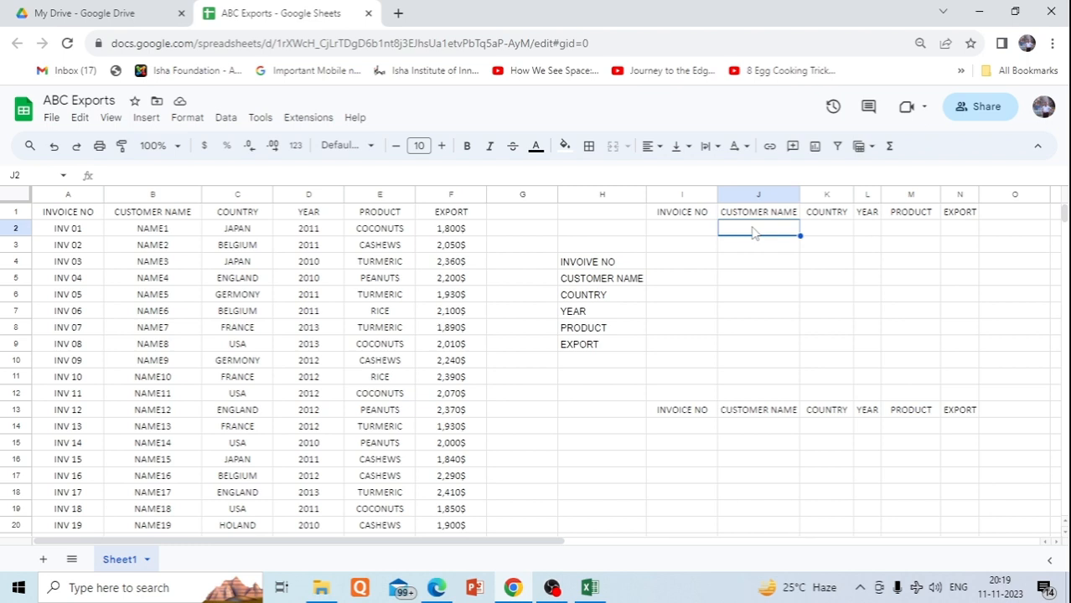
pyautogui.write('=')
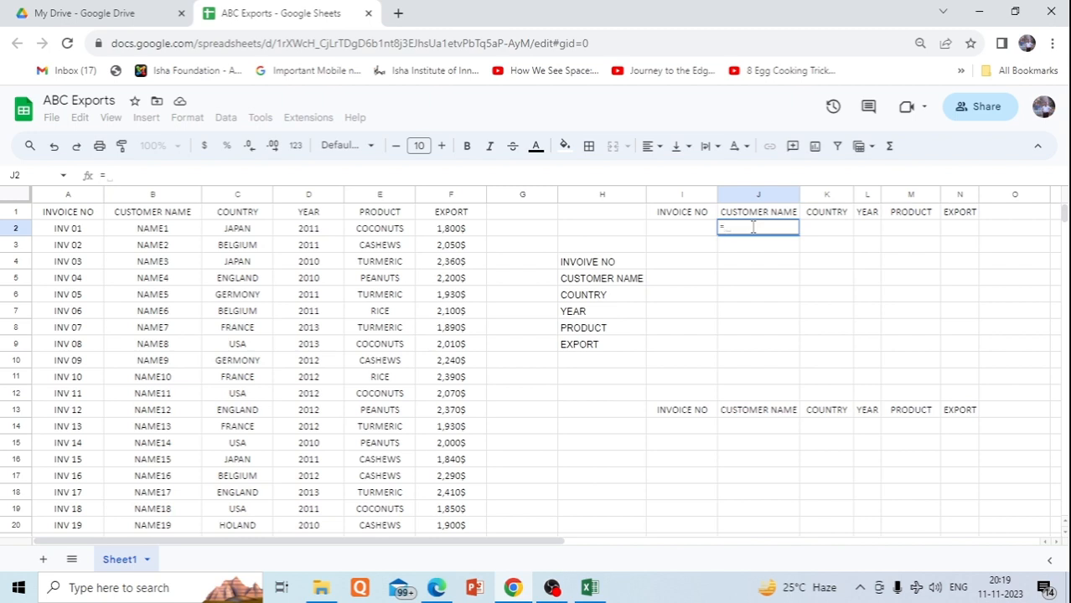
pyautogui.write('VLOOK')
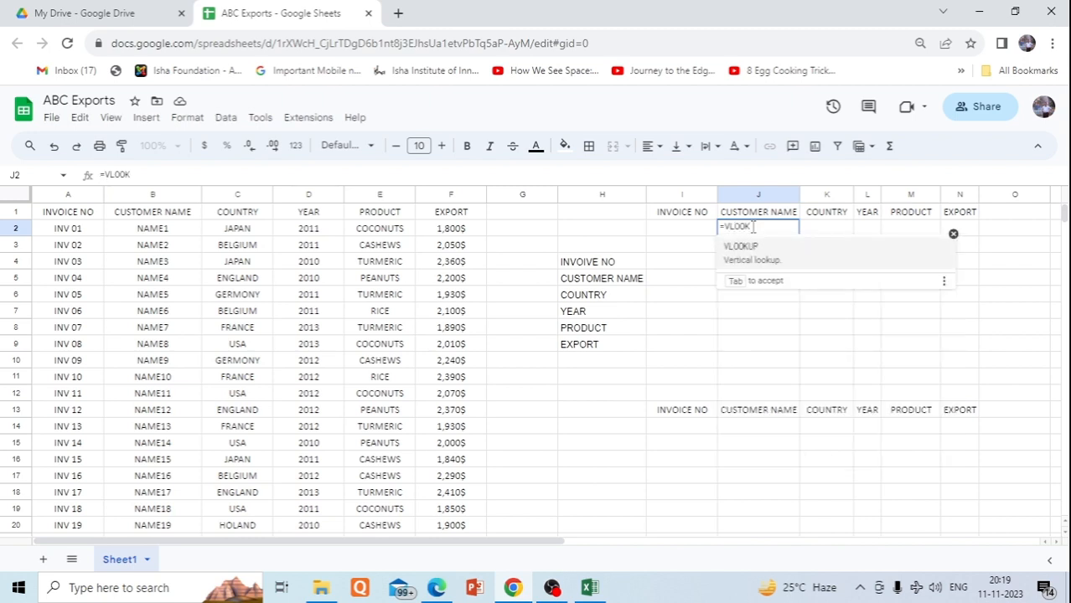
pyautogui.press('Tab')
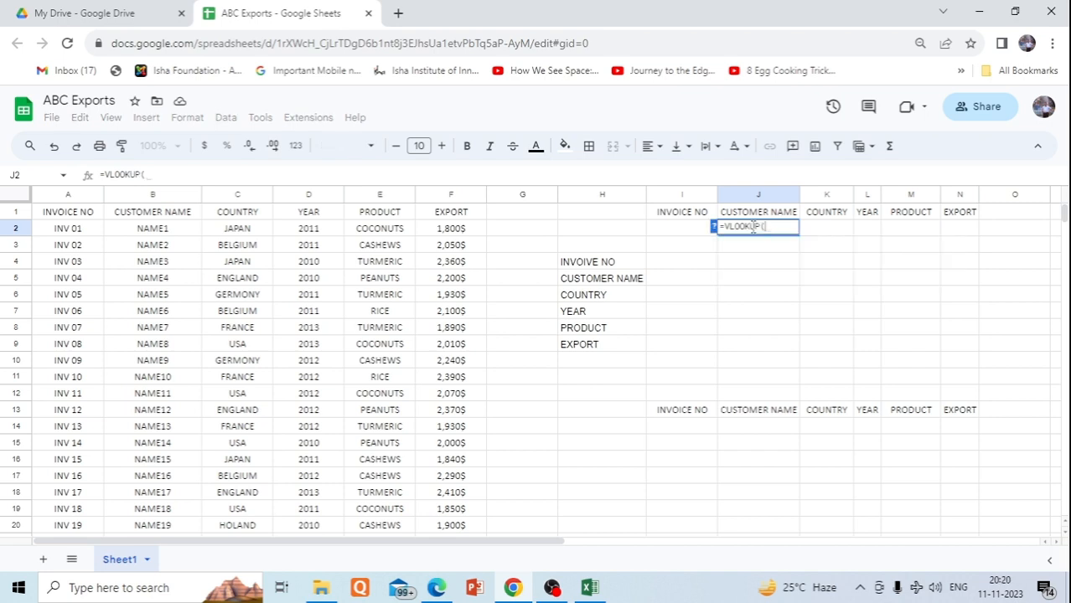
pyautogui.click(683, 232)
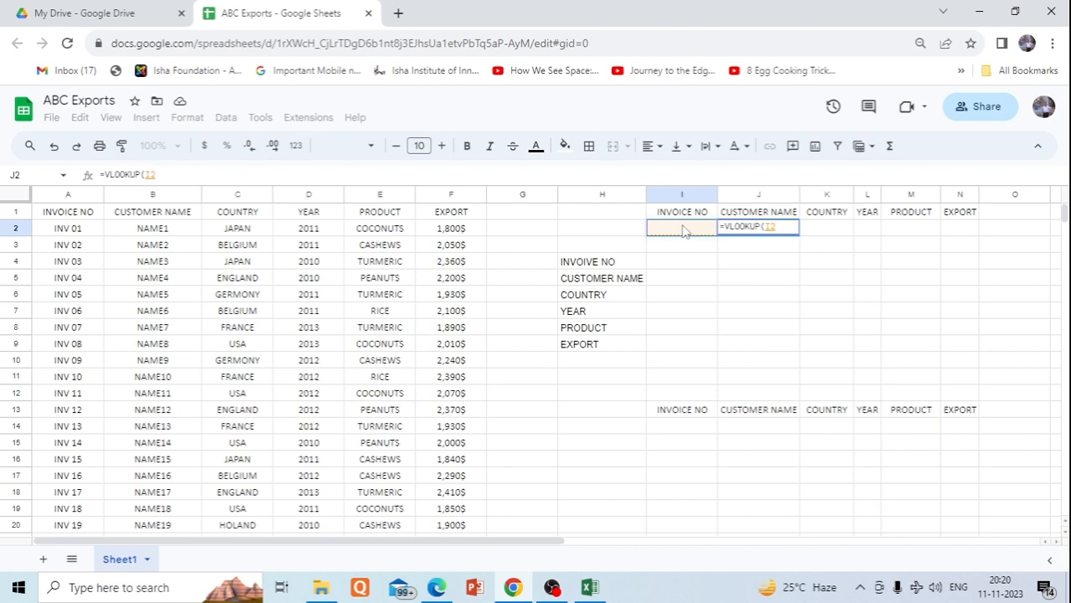
pyautogui.press('F4')
pyautogui.write(',')
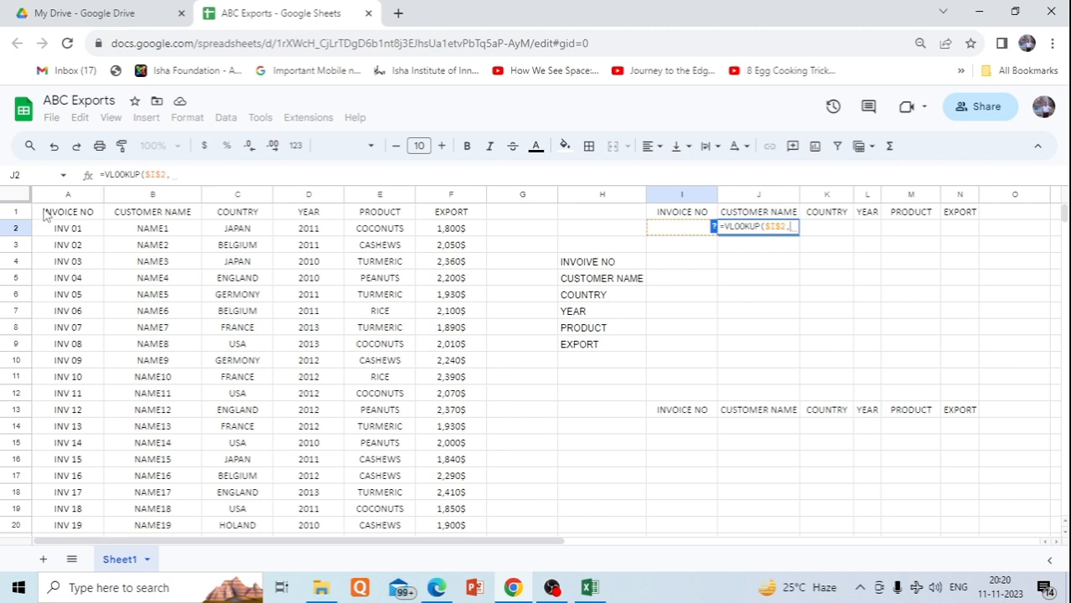
pyautogui.moveTo(46, 214); pyautogui.dragTo(436, 463)
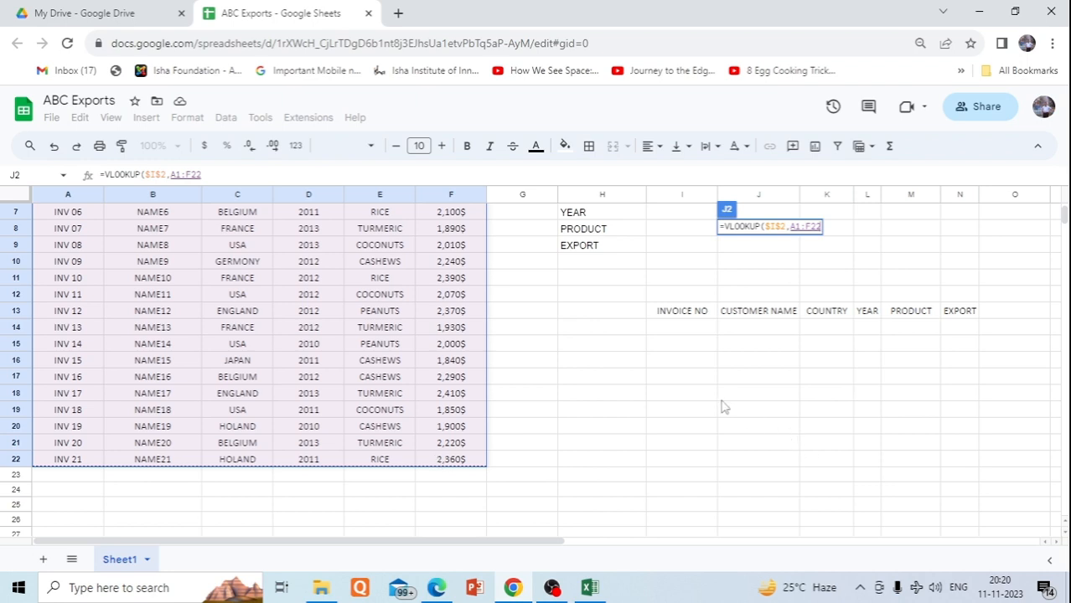
pyautogui.press('F4')
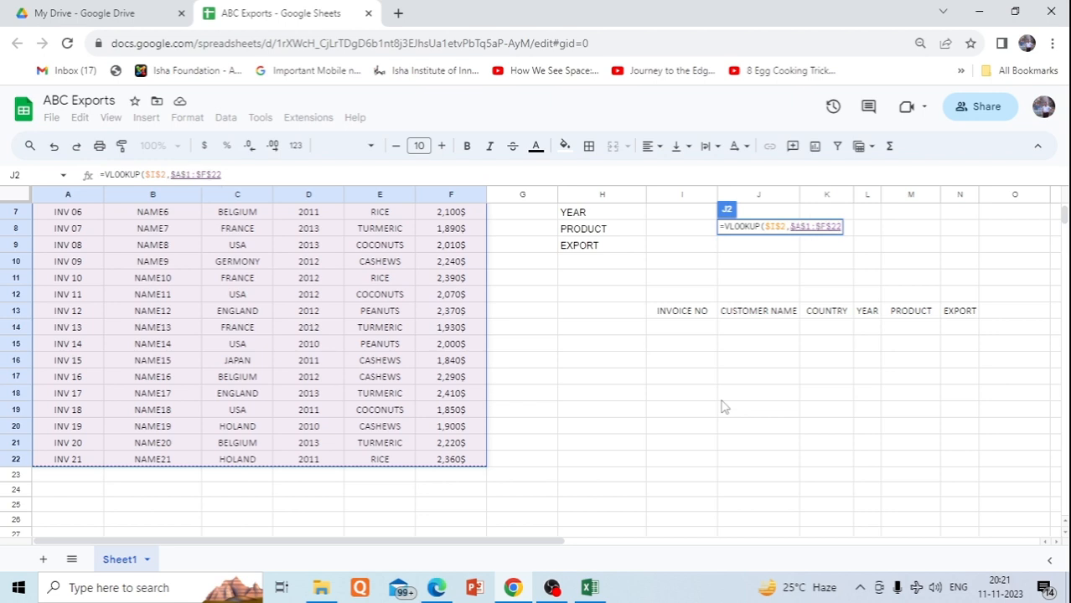
pyautogui.write(',')
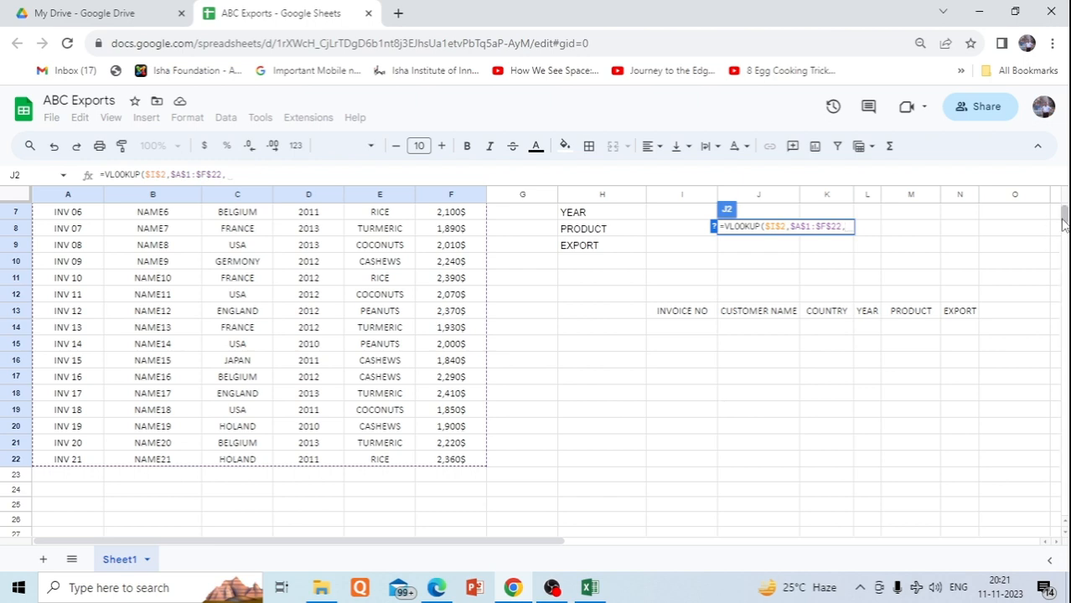
# Step: Complete the J2 VLOOKUP with COLUMN()-8 as the column index and 0 for an exact match
pyautogui.scroll(2, 1063, 222)
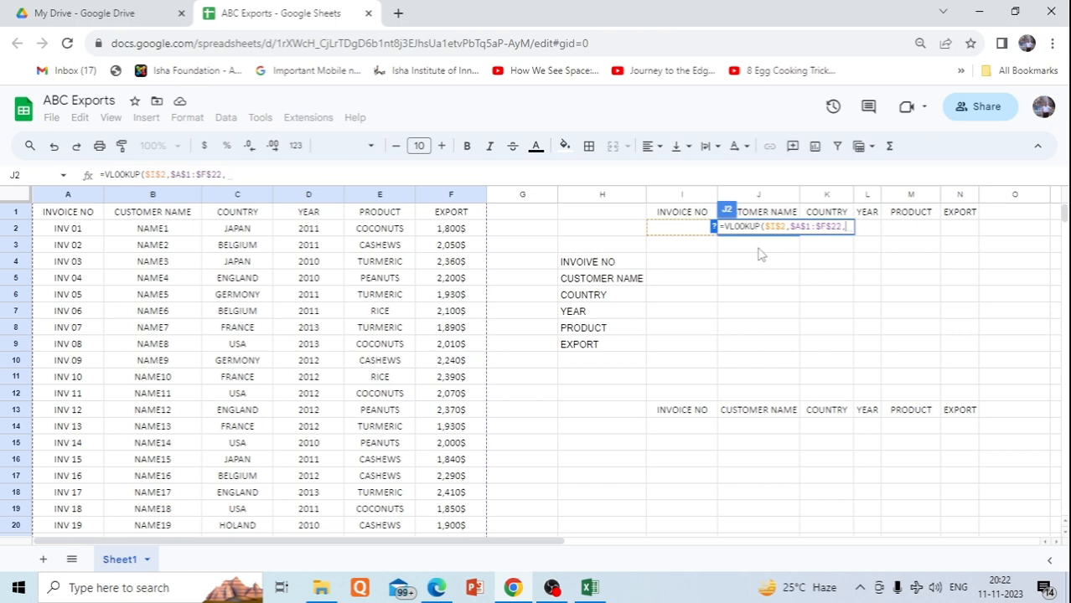
pyautogui.write('CO')
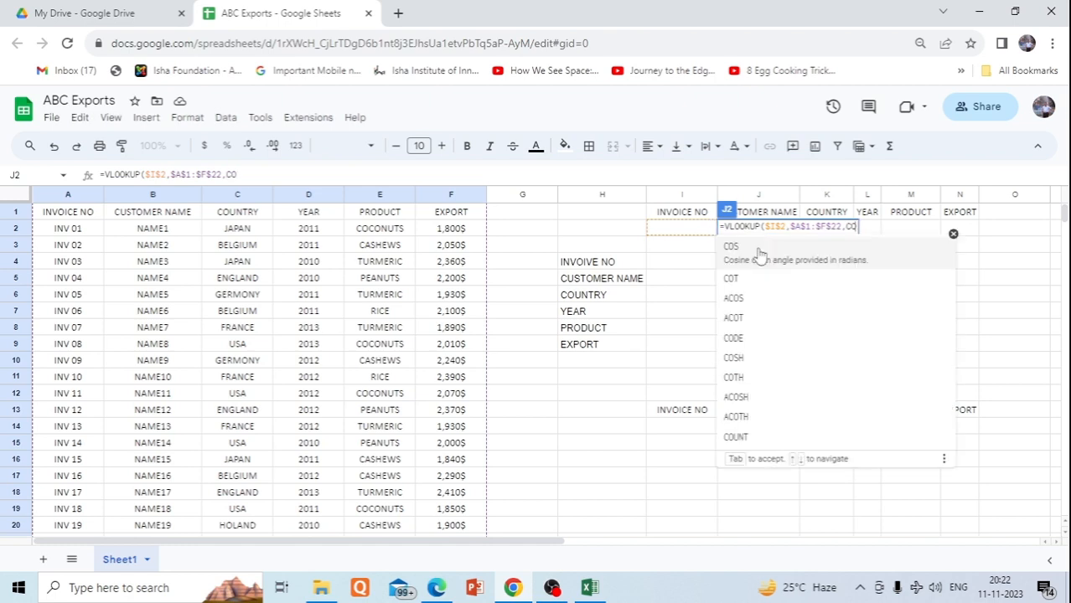
pyautogui.write('LUMN')
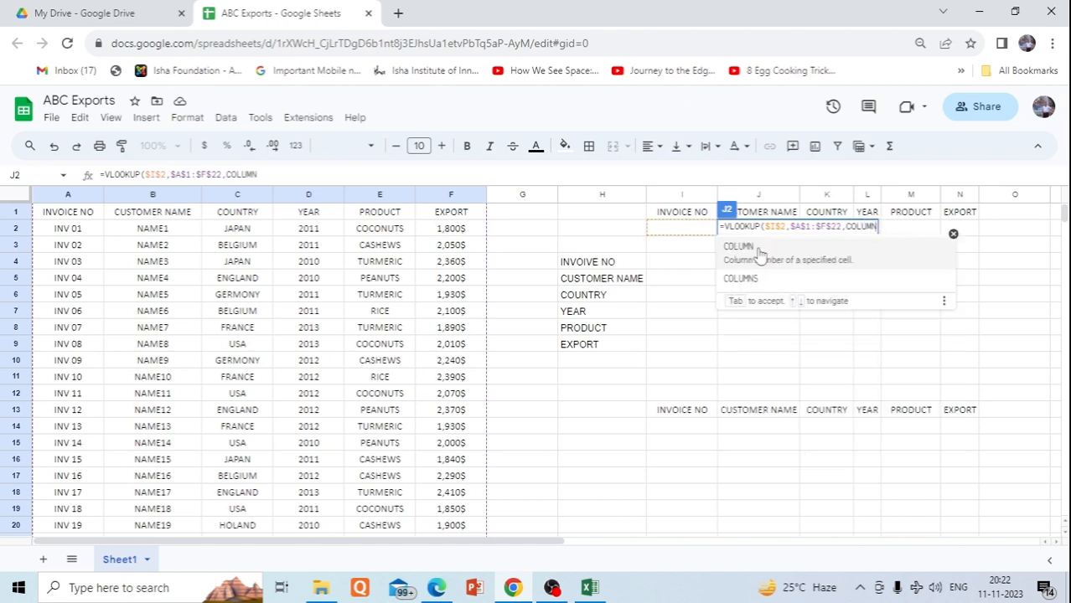
pyautogui.write('()')
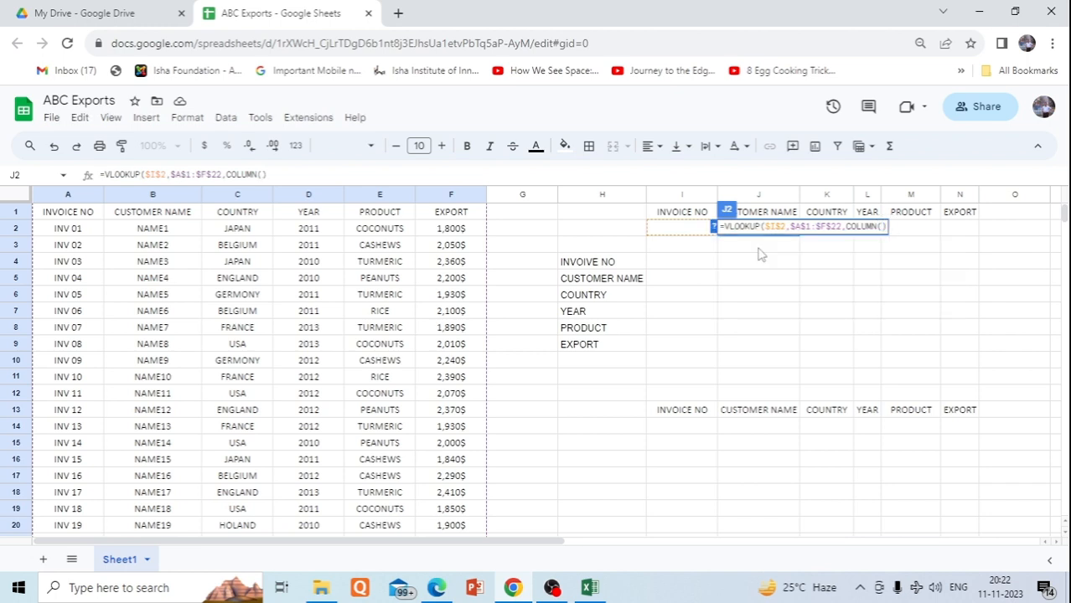
pyautogui.write('-')
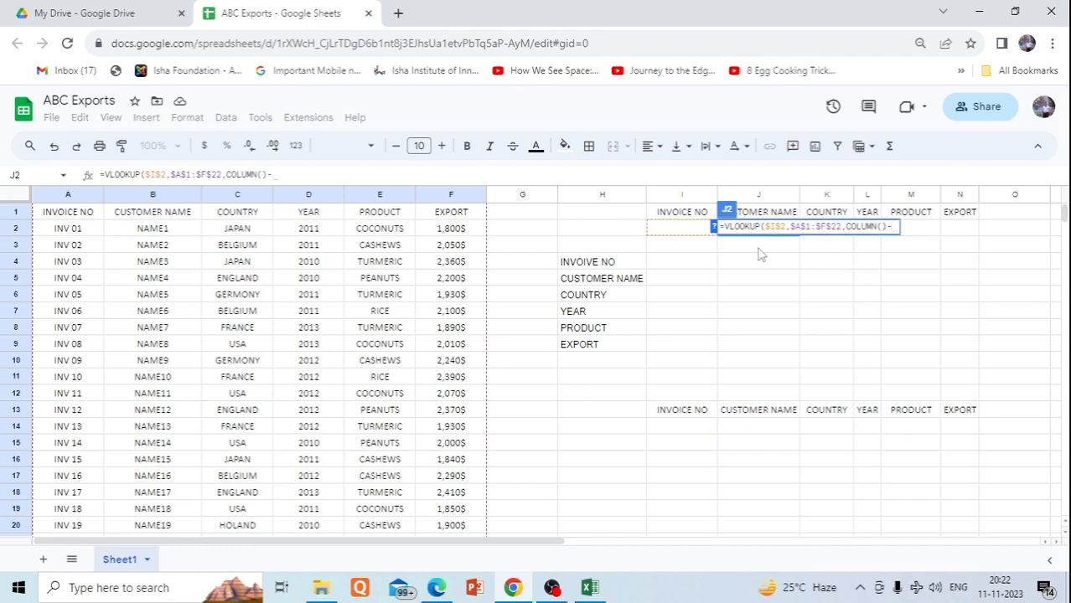
pyautogui.write('8')
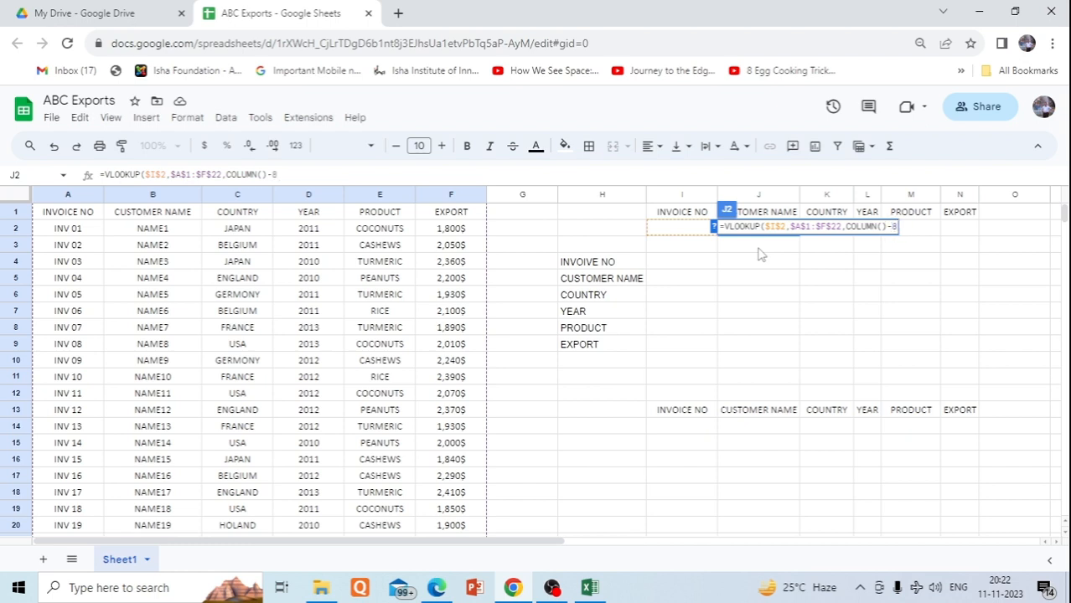
pyautogui.write(',')
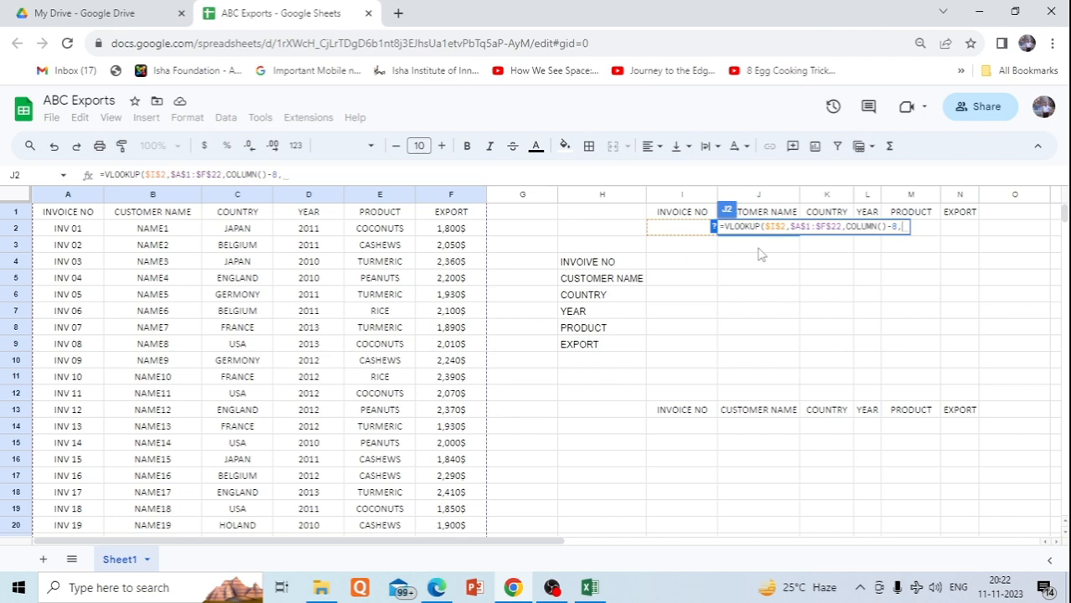
pyautogui.write('0')
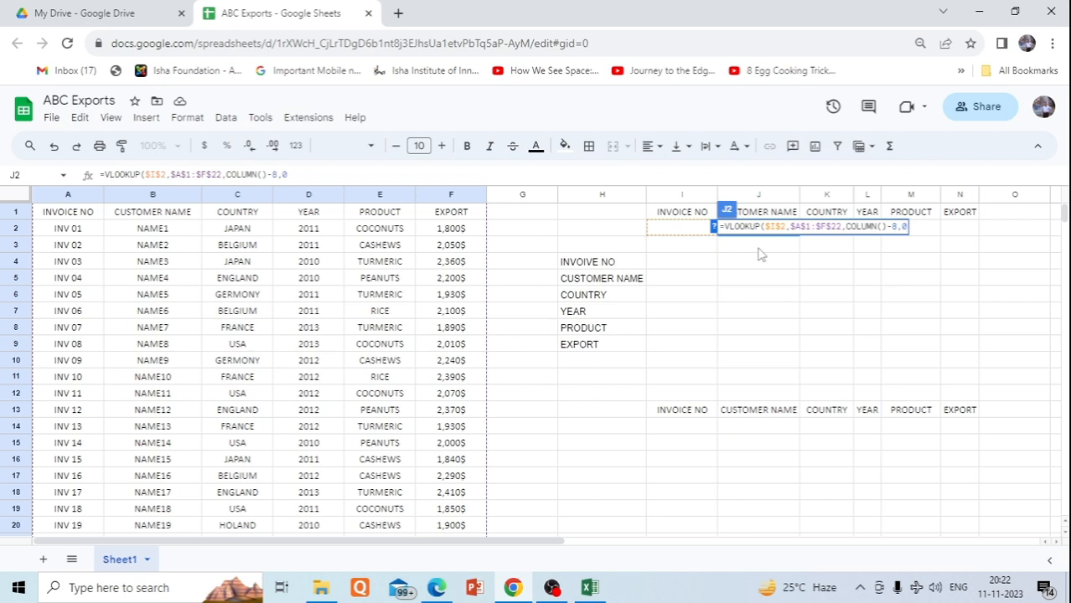
pyautogui.write(')')
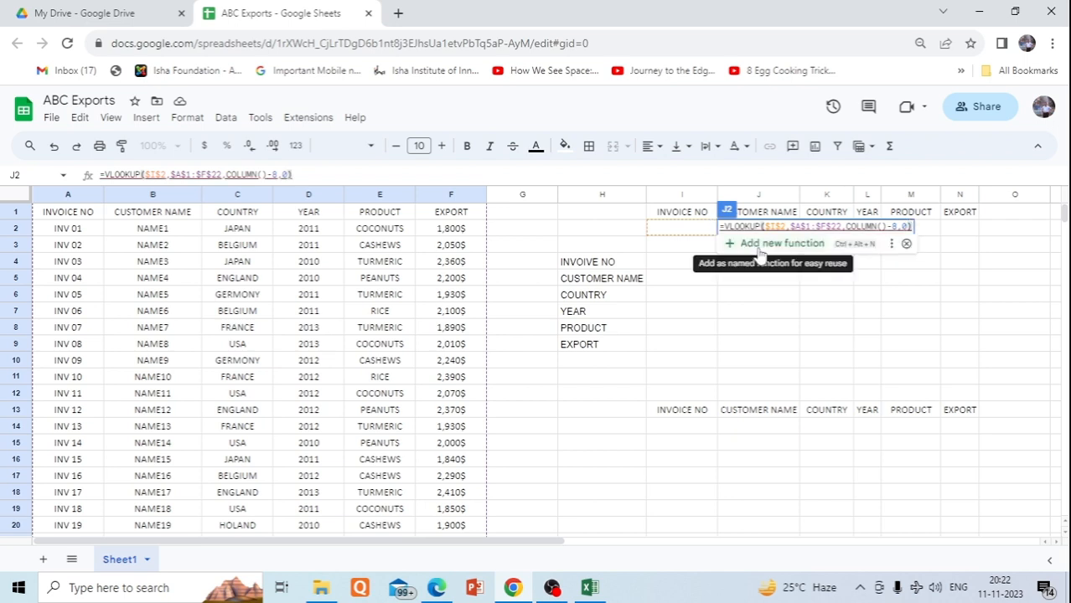
pyautogui.press('Return')
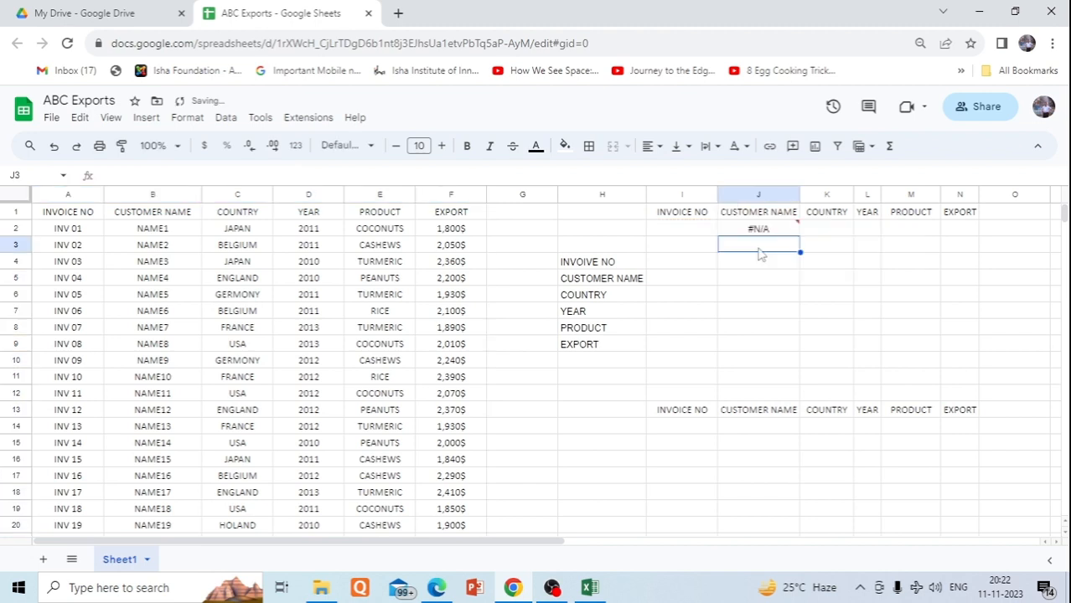
# Step: Enter INV 02 as the invoice number in I2 and fill the J2 formula across to N2
pyautogui.click(702, 232)
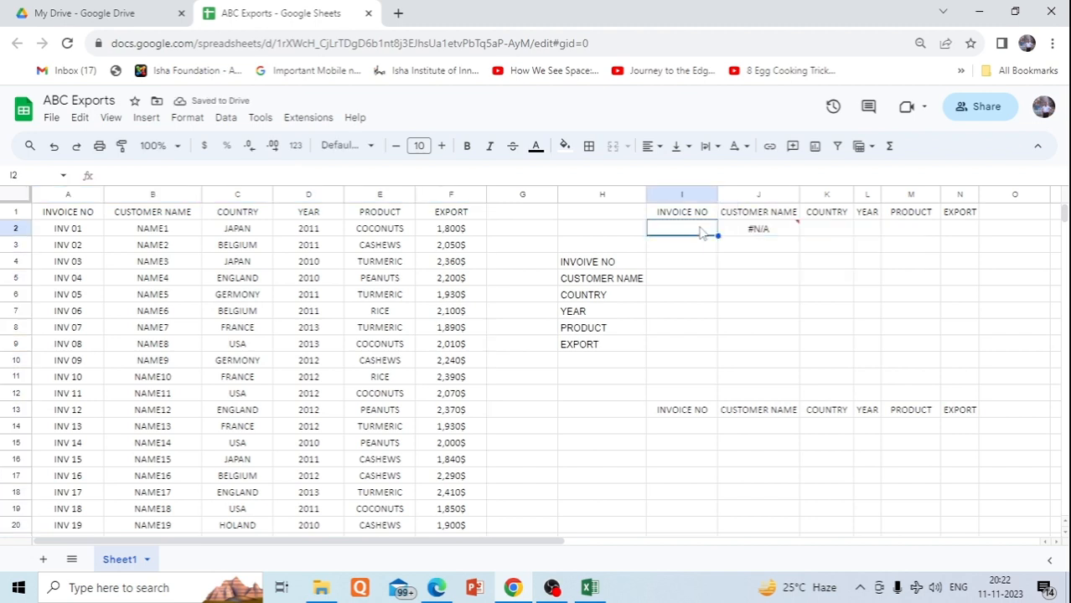
pyautogui.write('IN')
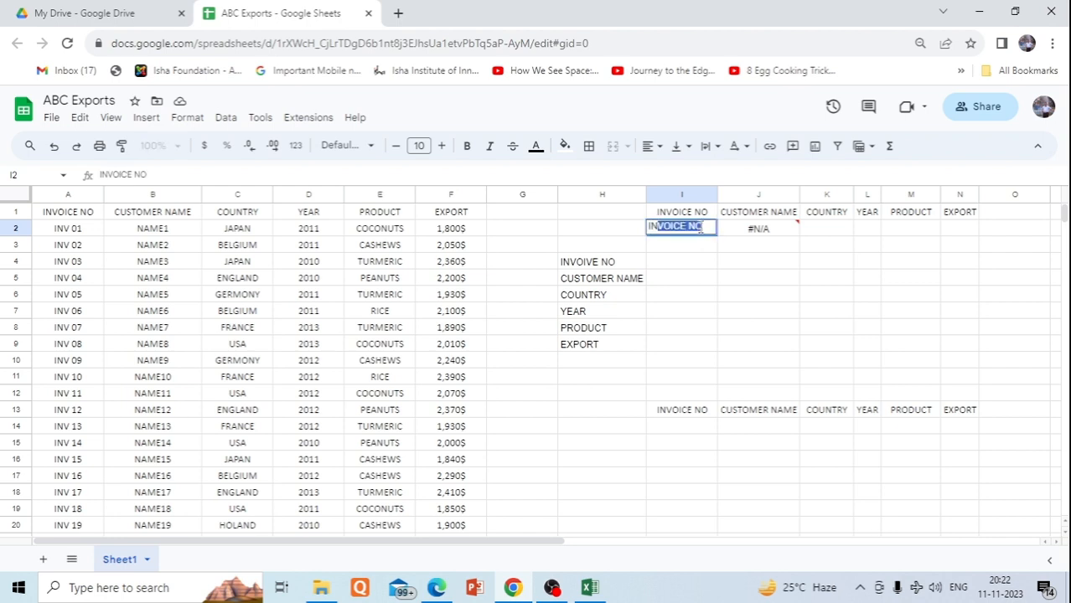
pyautogui.write('V 0')
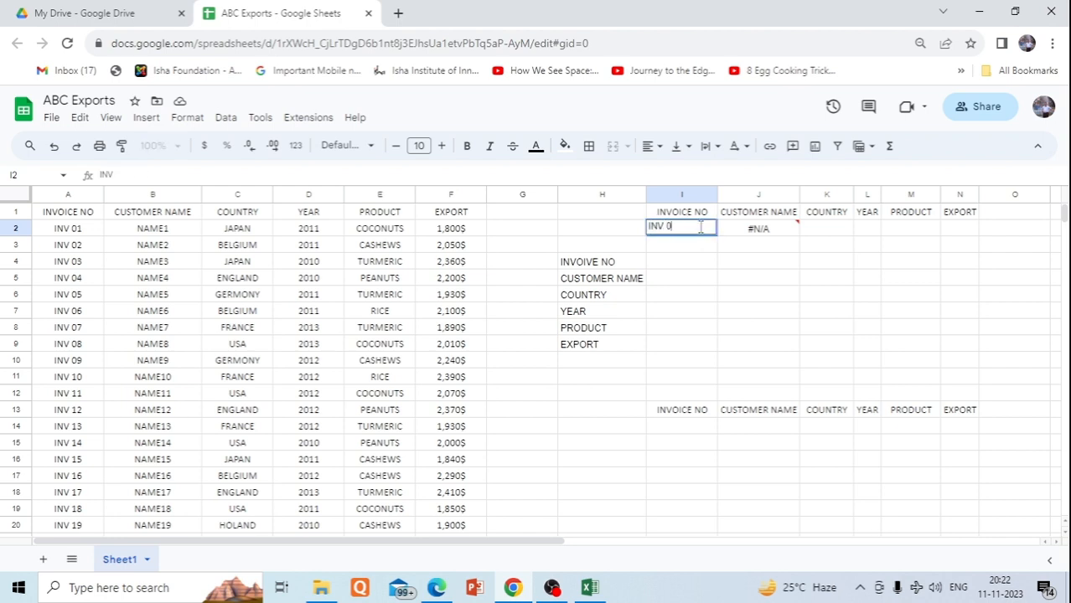
pyautogui.write('2')
pyautogui.press('Return')
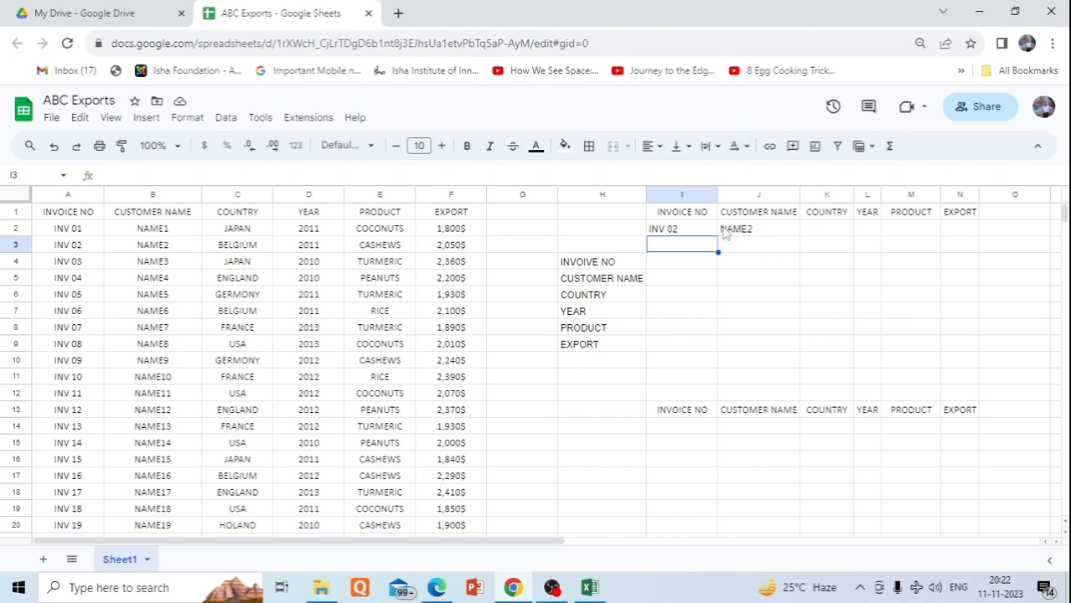
pyautogui.click(753, 231)
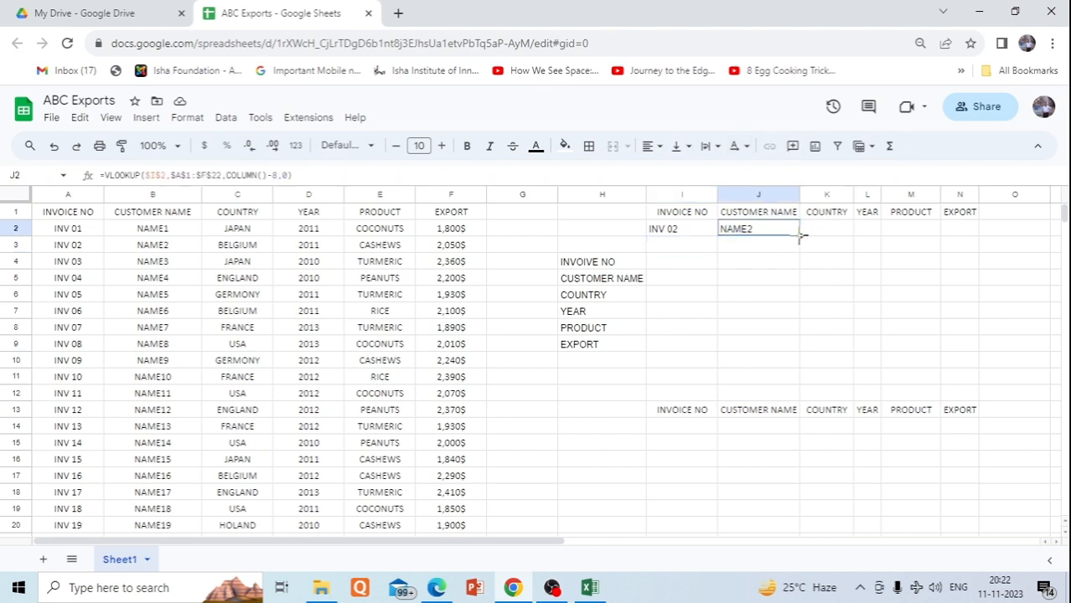
pyautogui.moveTo(800, 236); pyautogui.dragTo(963, 246)
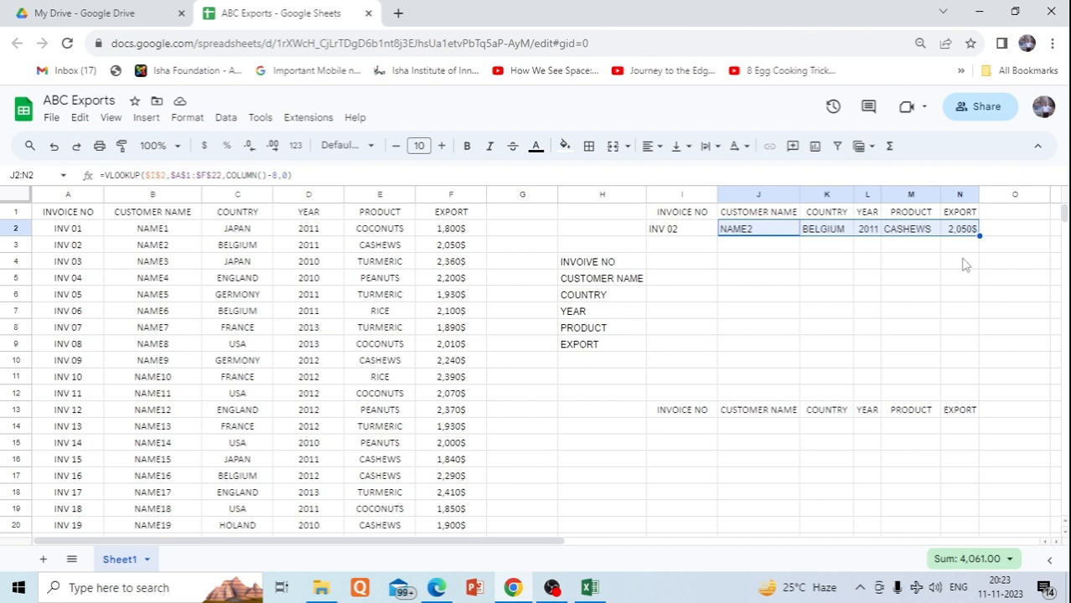
# Step: Start a VLOOKUP formula in I5 with $I$4 as the search key and $A$1:$F$22 as the lookup range
pyautogui.click(682, 265)
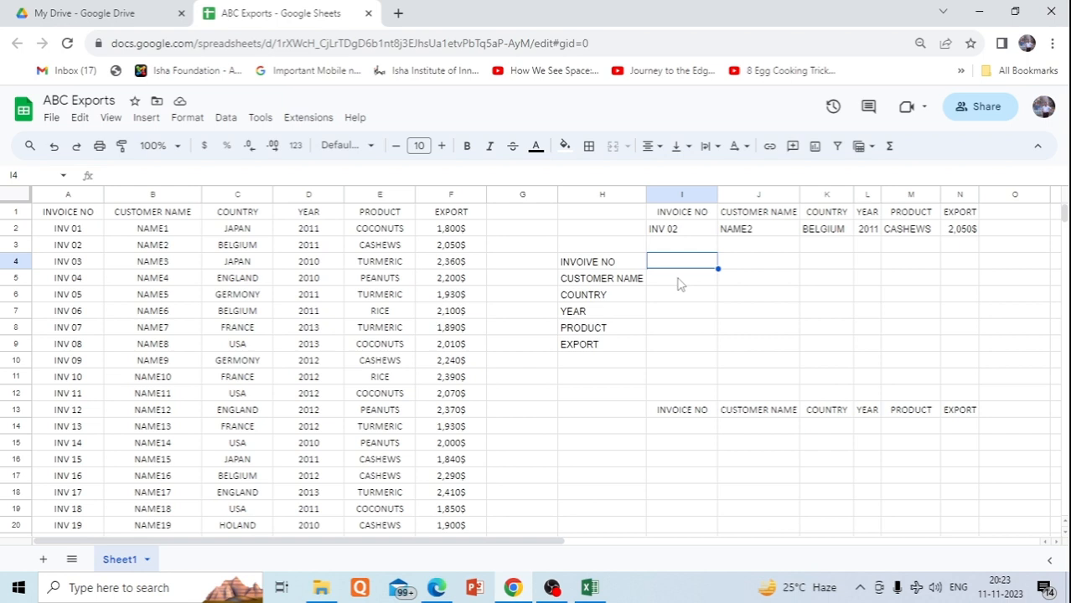
pyautogui.click(679, 283)
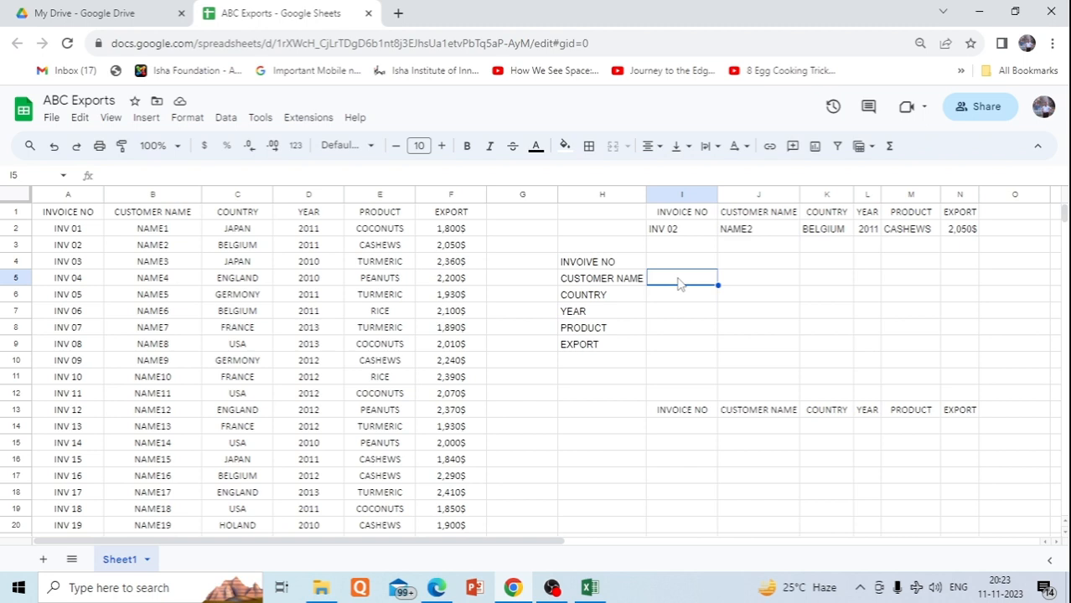
pyautogui.write('=')
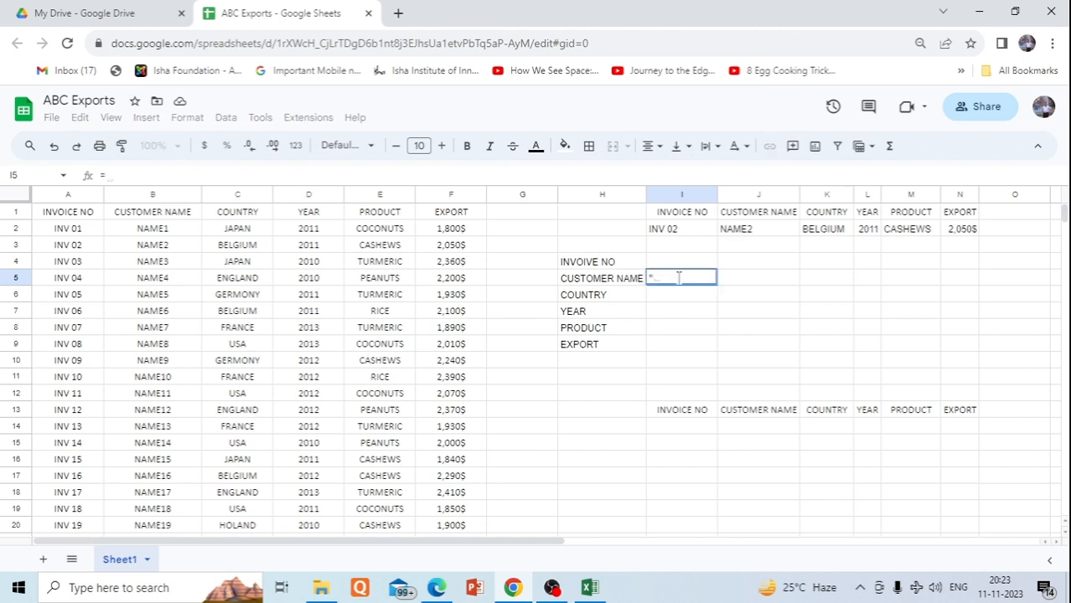
pyautogui.write('VLOOK')
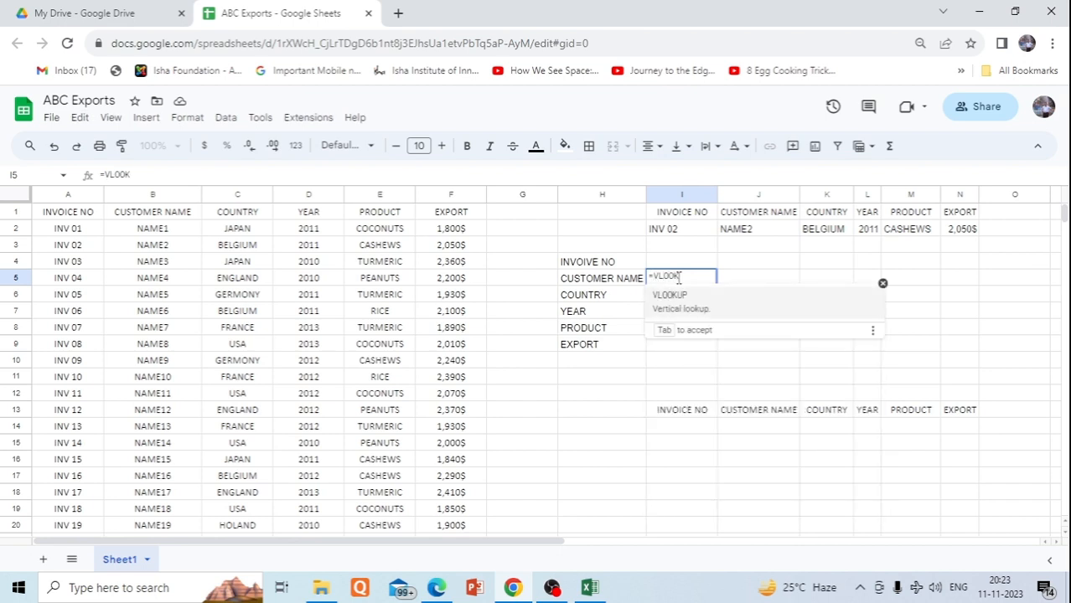
pyautogui.press('Tab')
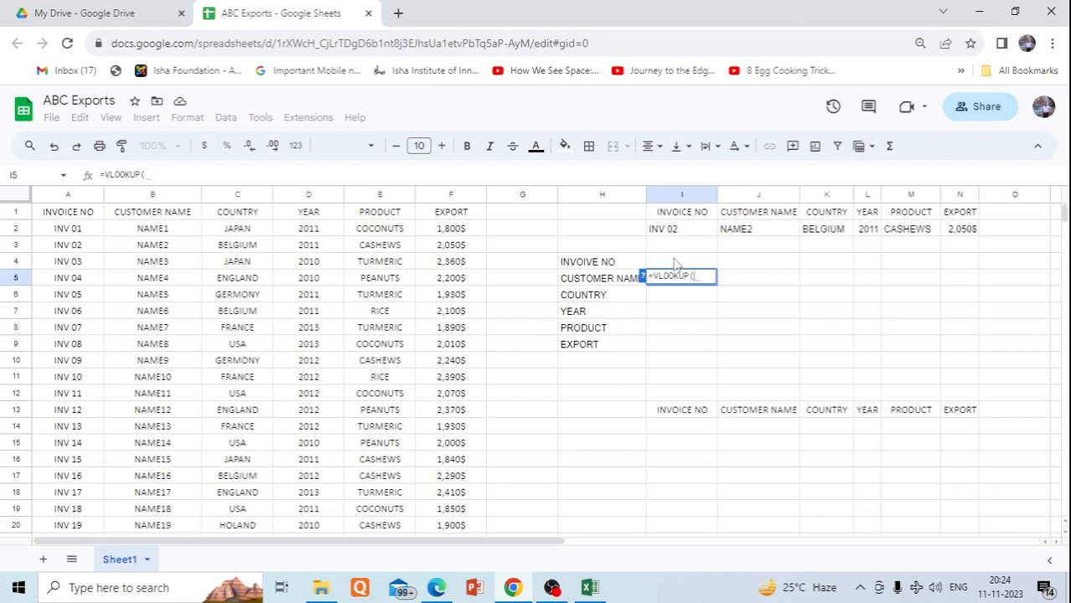
pyautogui.click(676, 263)
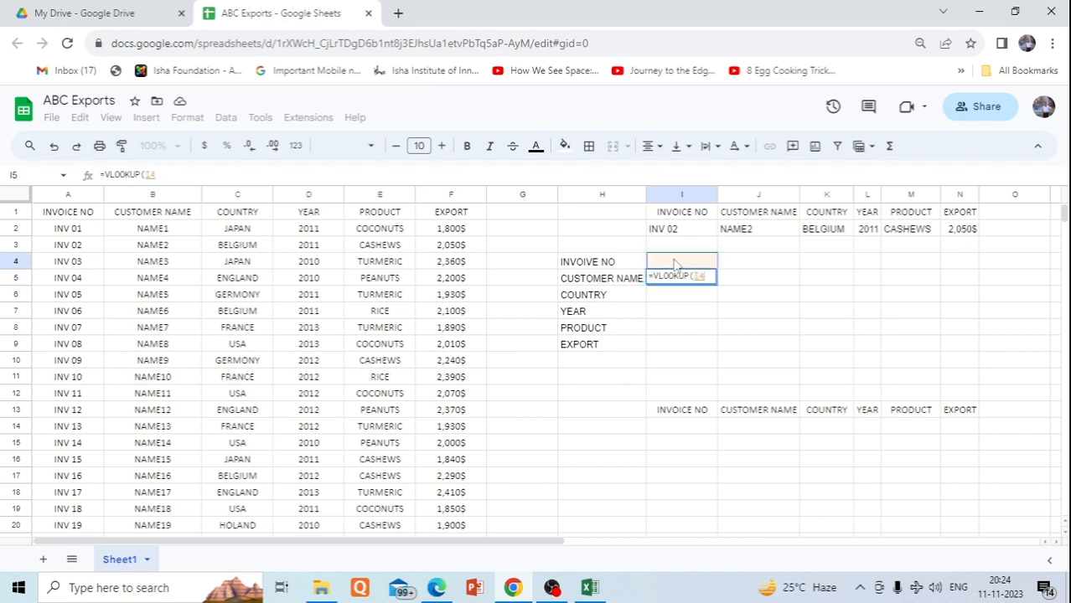
pyautogui.press('F4')
pyautogui.write(',')
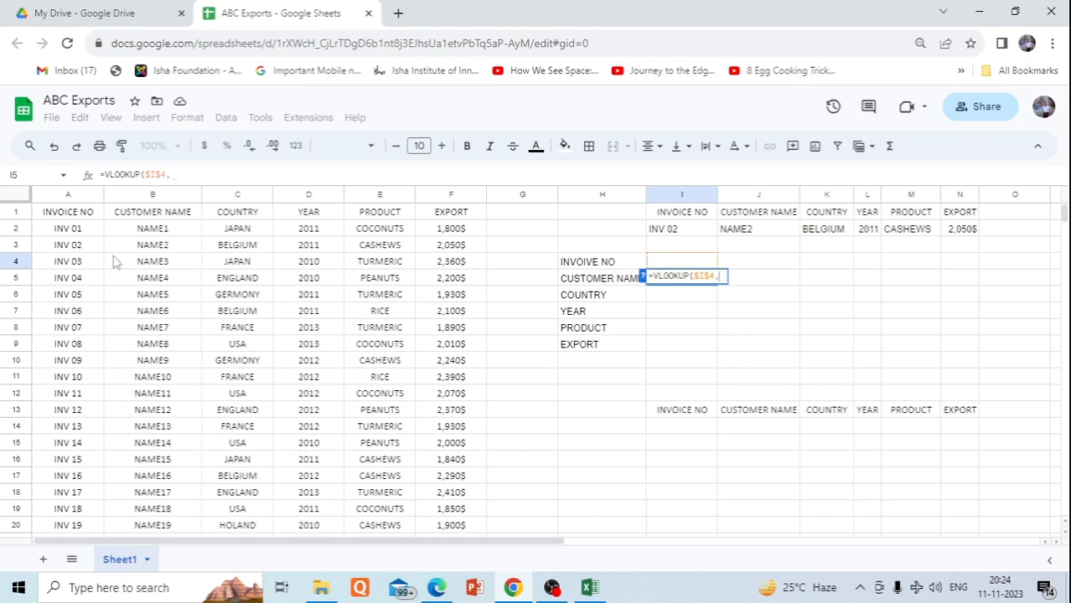
pyautogui.moveTo(55, 218); pyautogui.dragTo(459, 466)
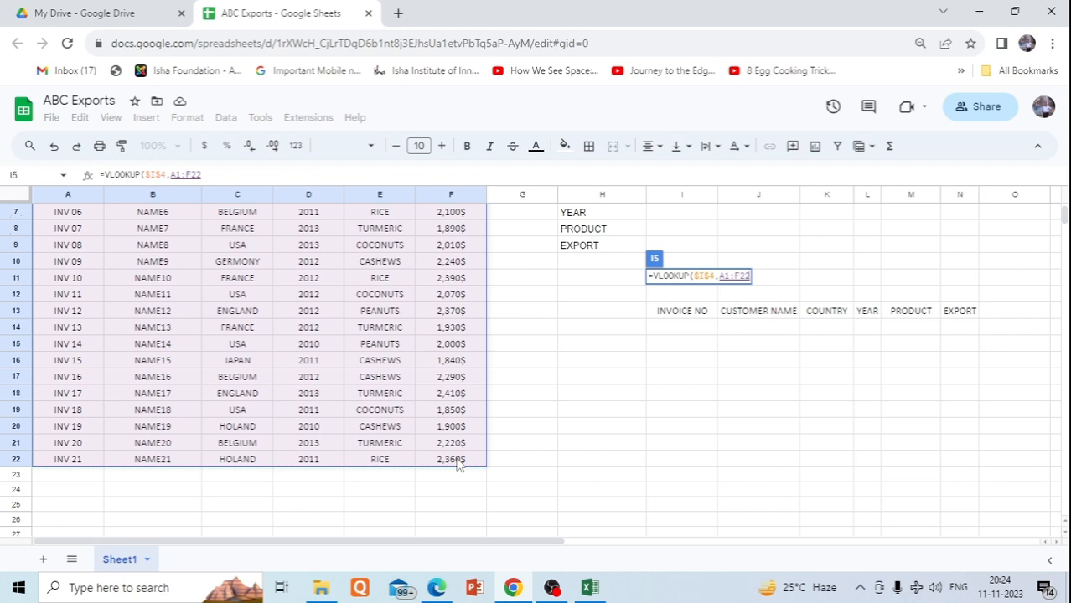
pyautogui.press('F4')
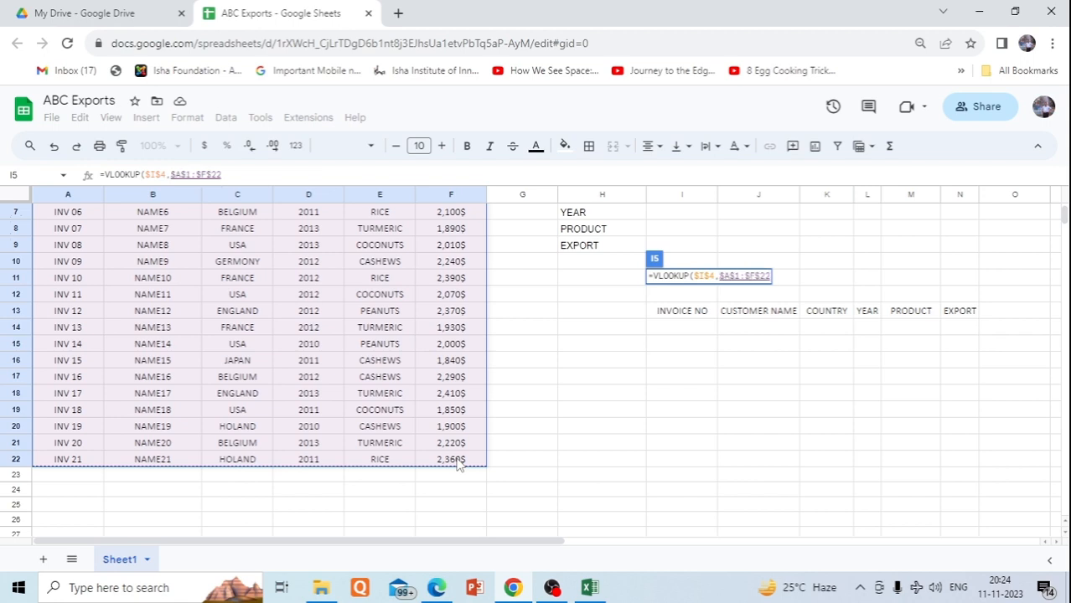
pyautogui.write(',')
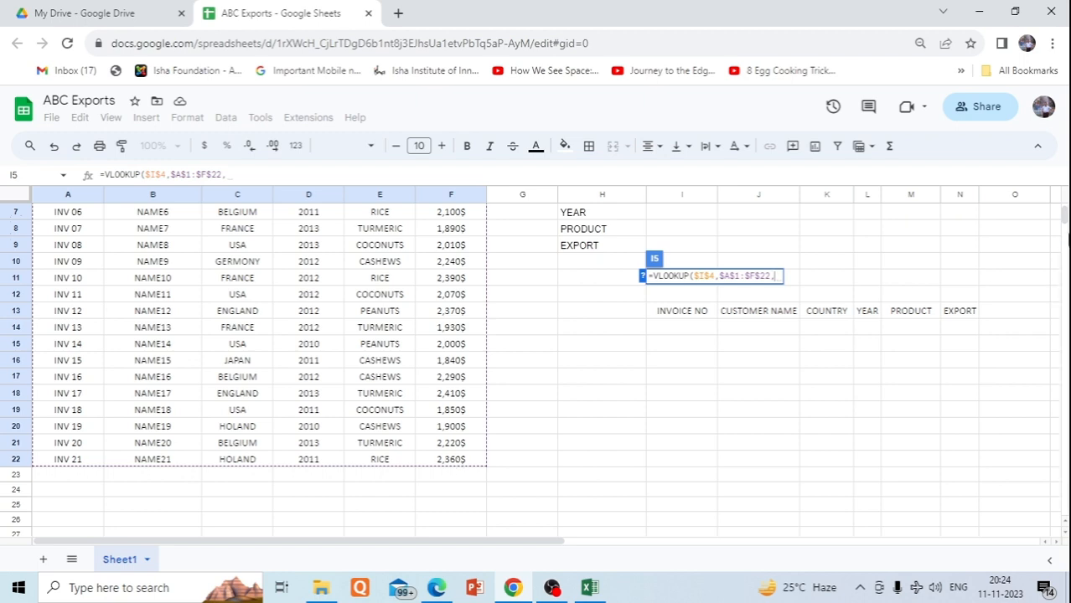
pyautogui.scroll(2, 1064, 210)
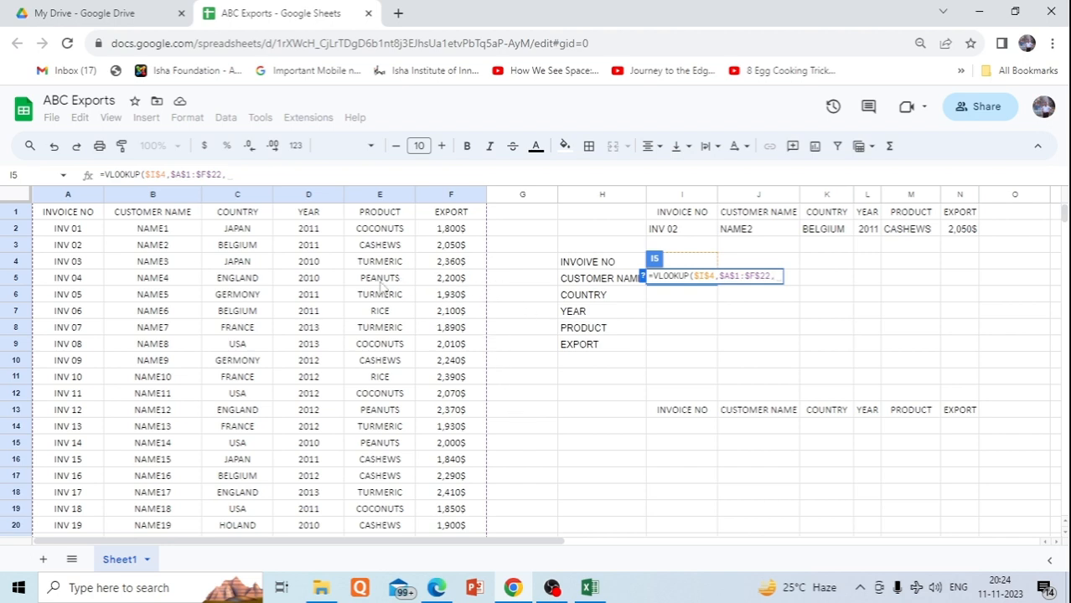
pyautogui.click(321, 284)
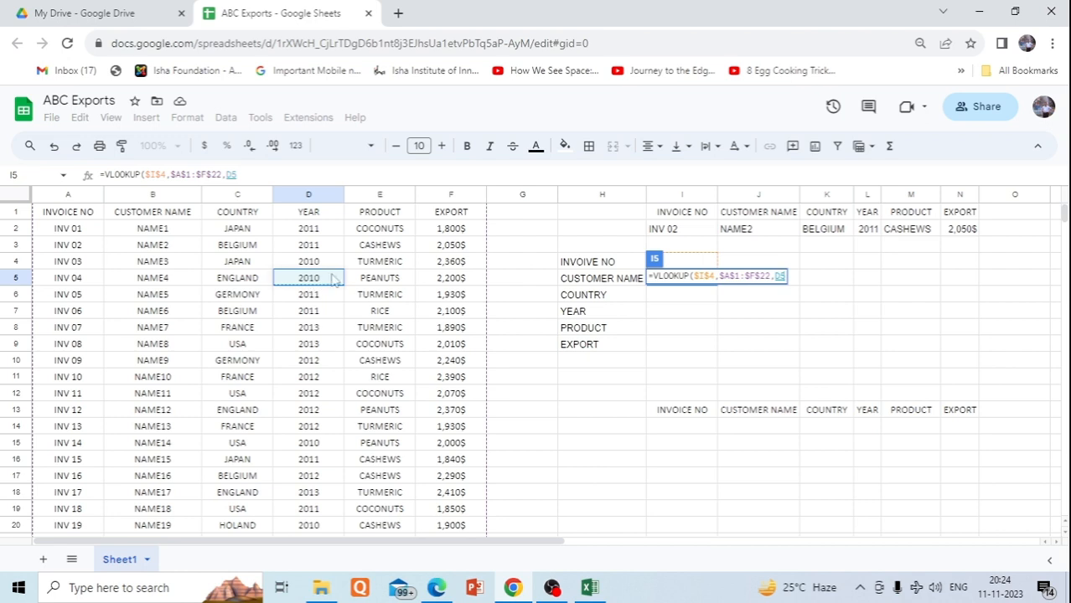
pyautogui.moveTo(333, 281); pyautogui.dragTo(379, 276)
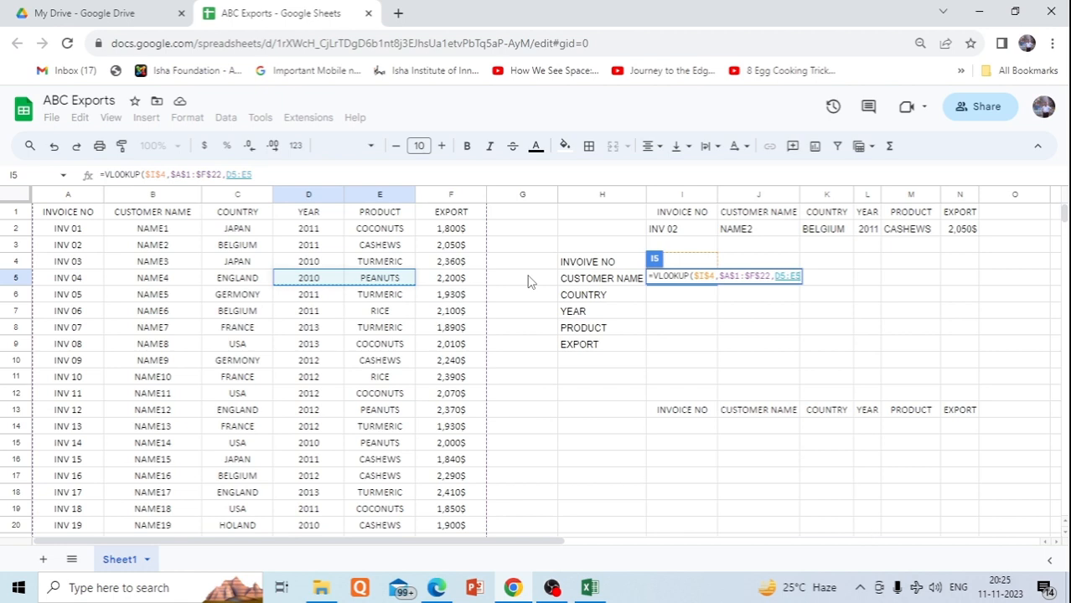
pyautogui.click(800, 277)
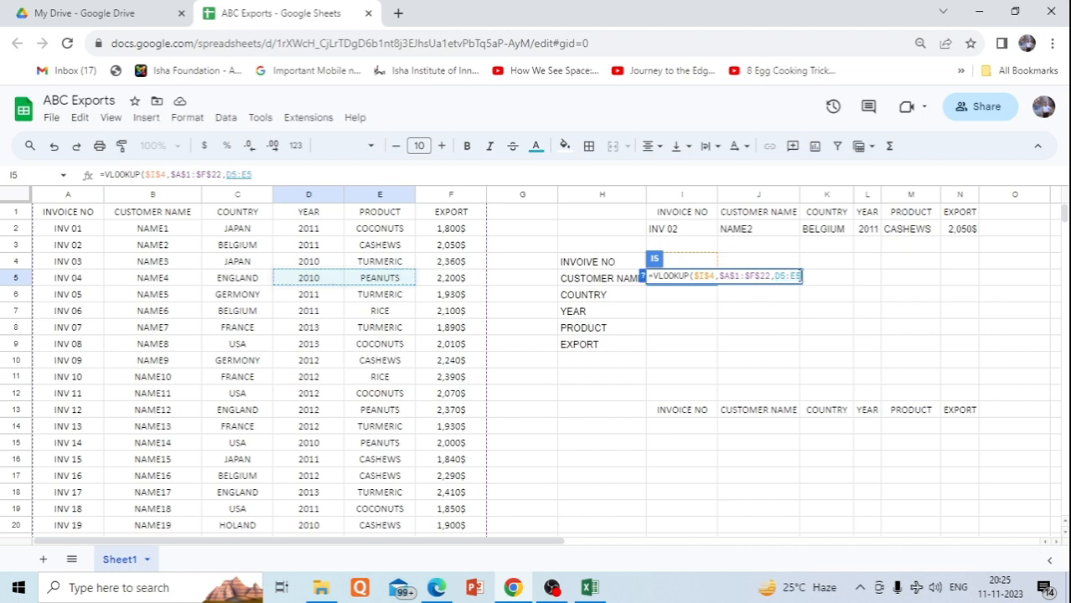
pyautogui.press('BackSpace')
pyautogui.press('BackSpace')
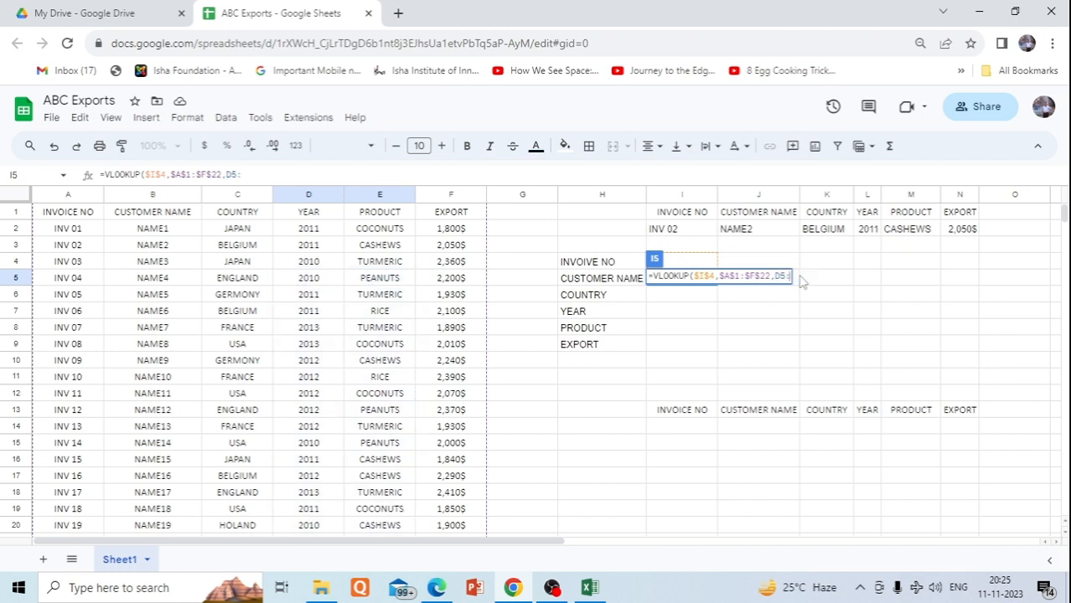
pyautogui.press('BackSpace')
pyautogui.press('BackSpace')
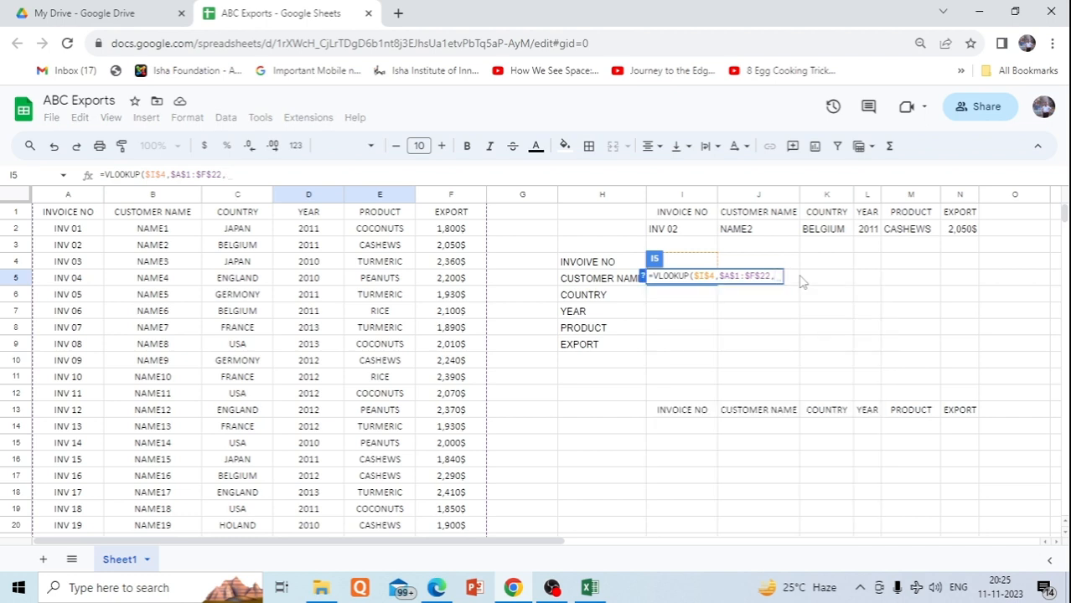
# Step: Complete the I5 VLOOKUP with ROW()-3 as the column index and 0 for an exact match
pyautogui.write('RO')
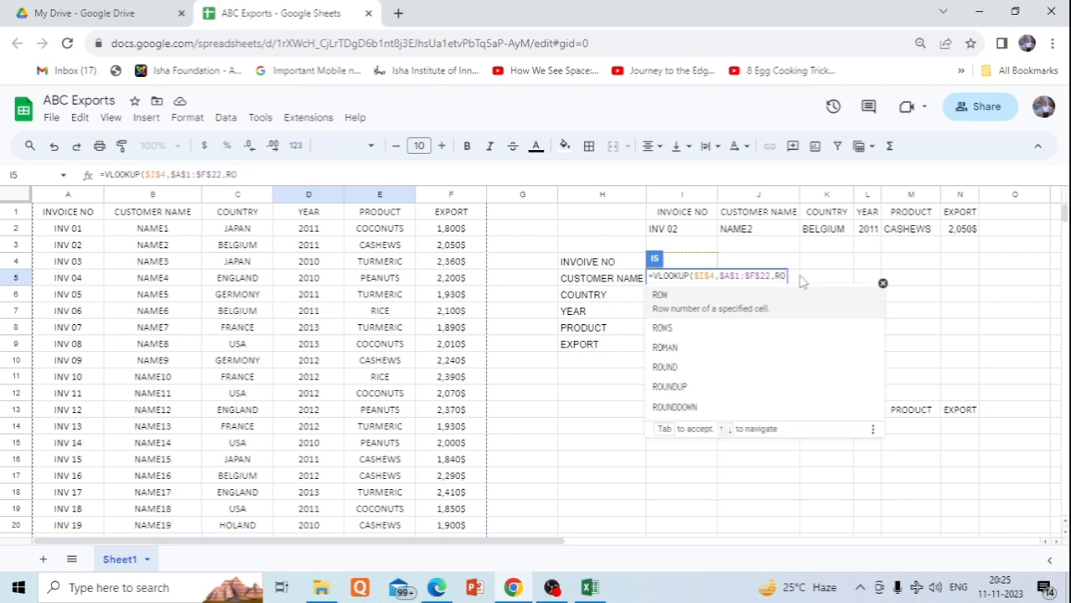
pyautogui.write('W')
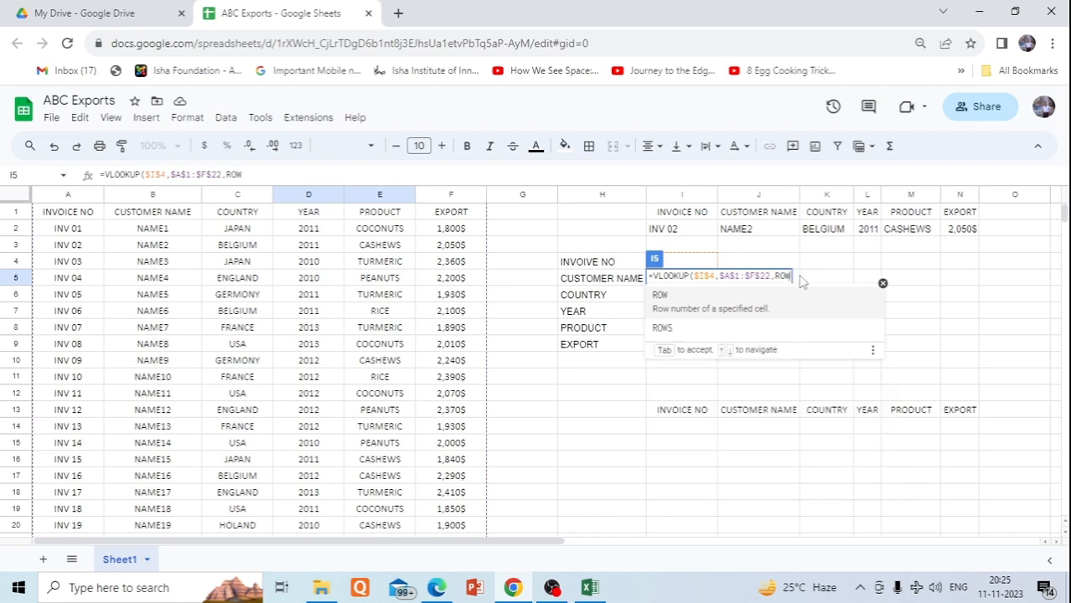
pyautogui.press('Tab')
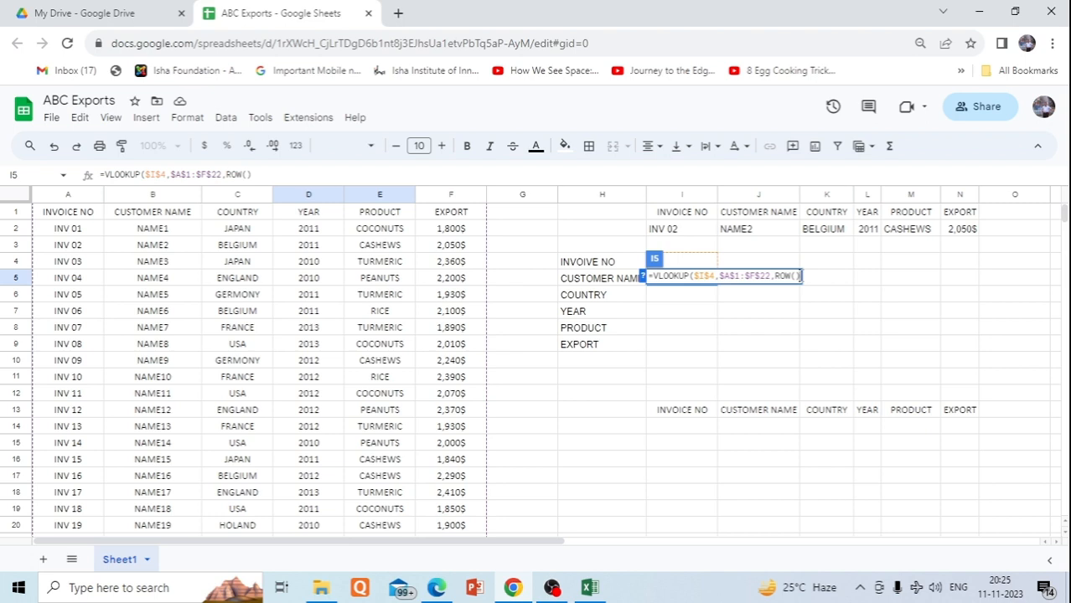
pyautogui.write('-')
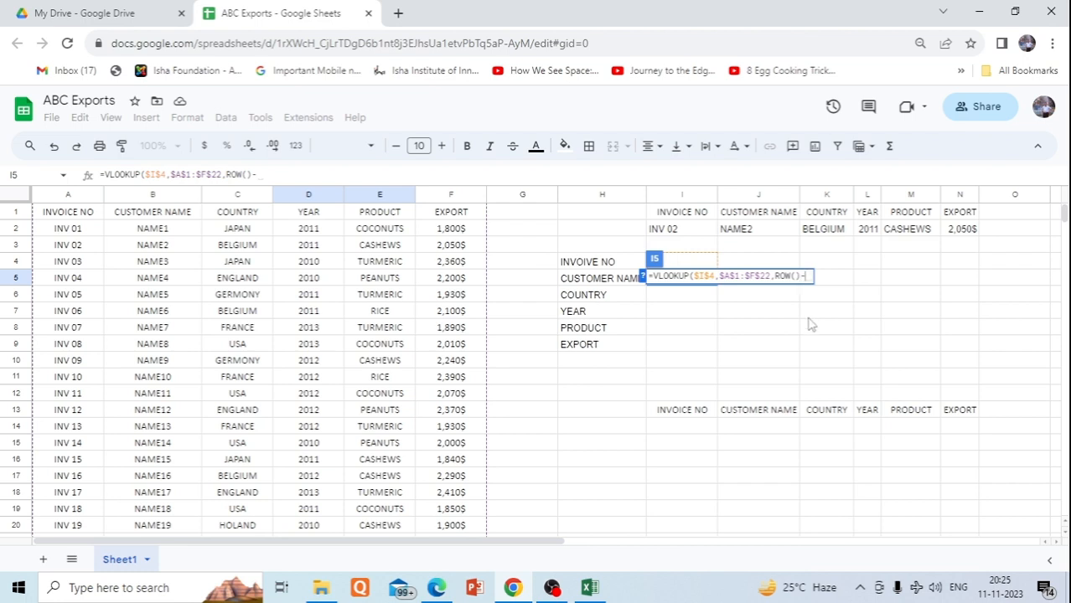
pyautogui.write('3')
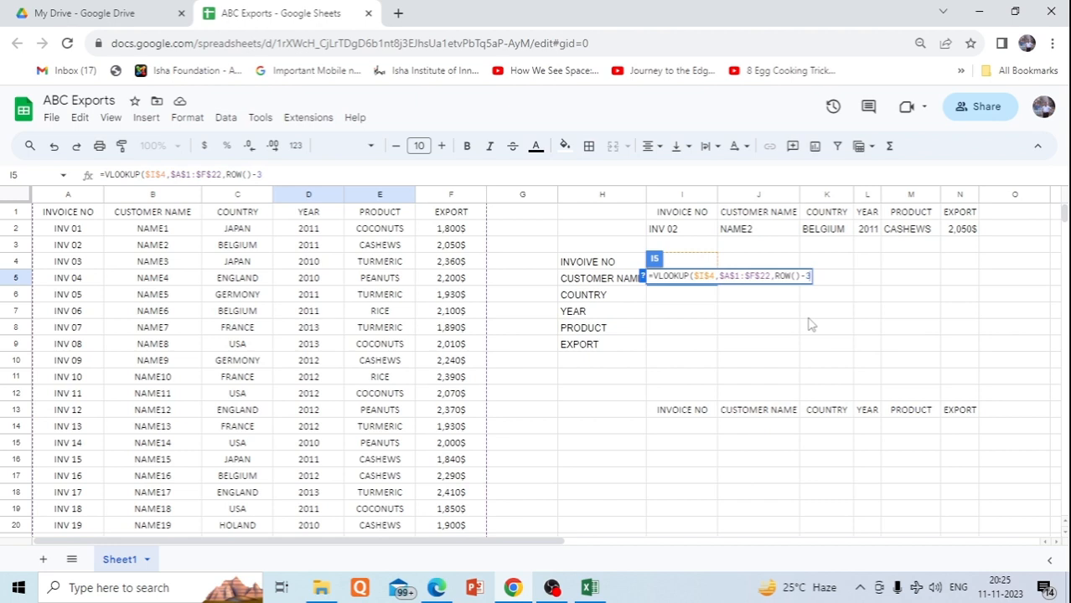
pyautogui.write(', ')
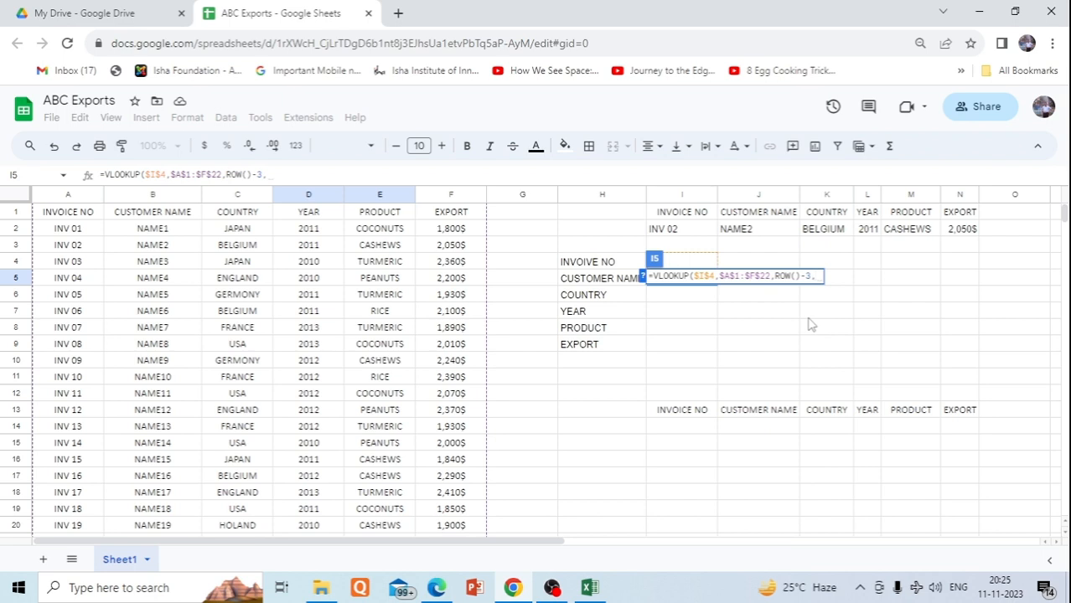
pyautogui.write('0')
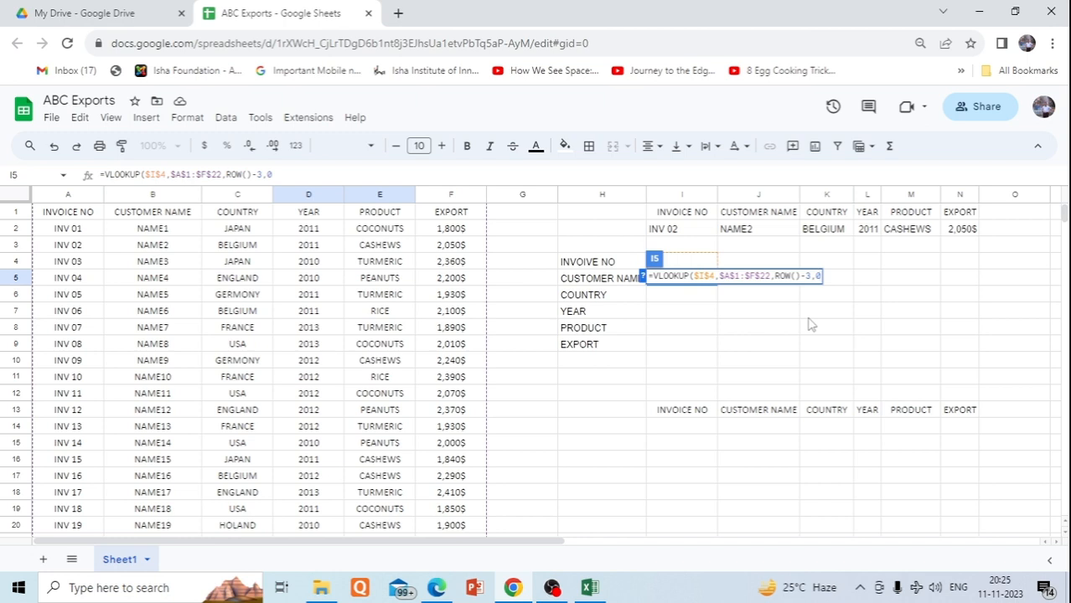
pyautogui.write(')')
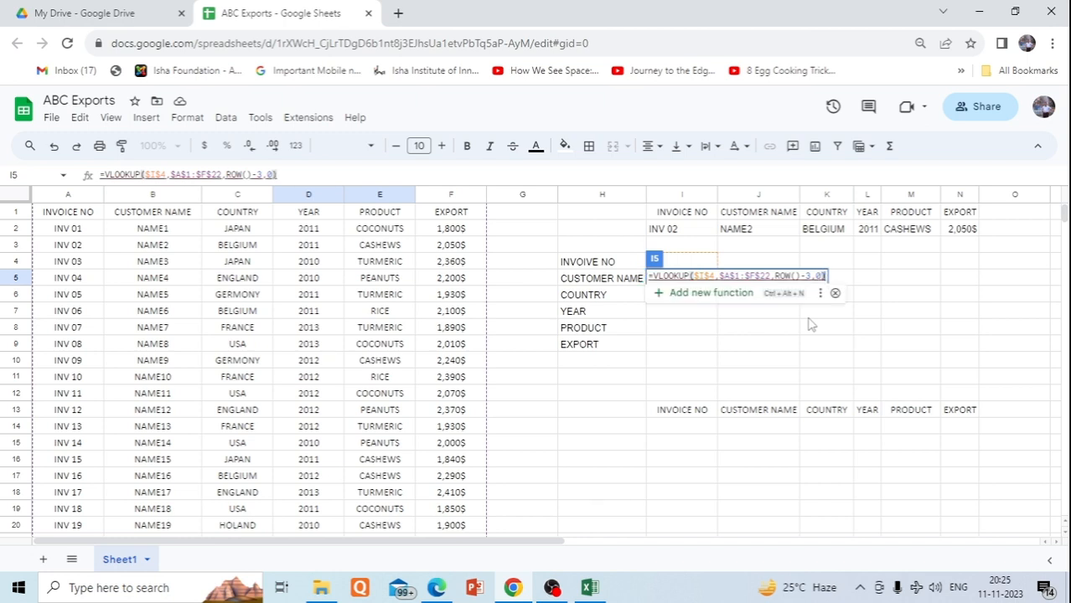
pyautogui.press('Return')
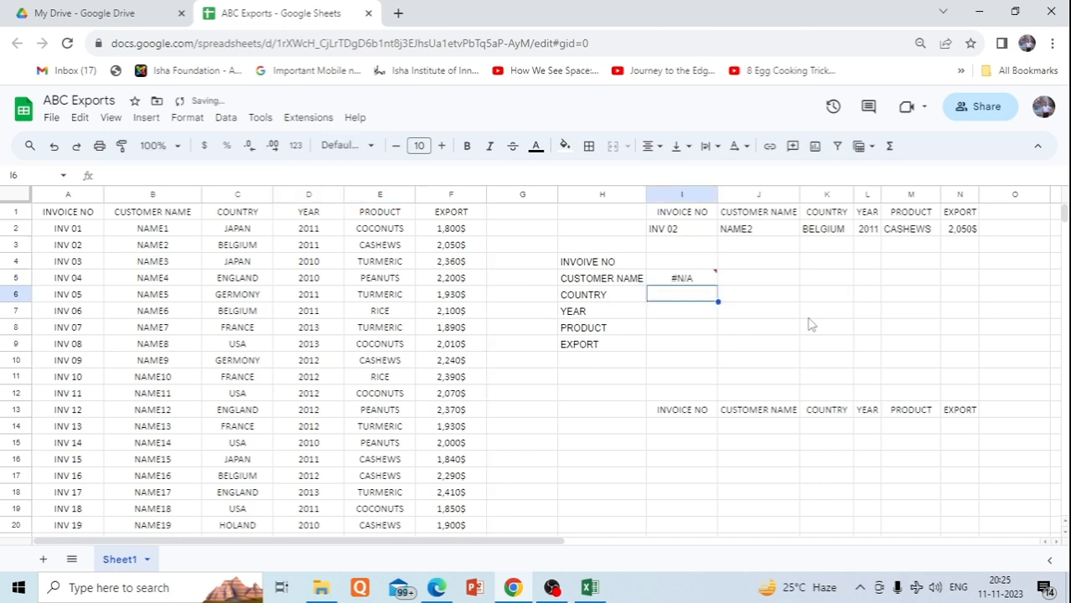
# Step: Enter INV 02 as the invoice number in I4 and fill the I5 formula down to I9
pyautogui.click(673, 254)
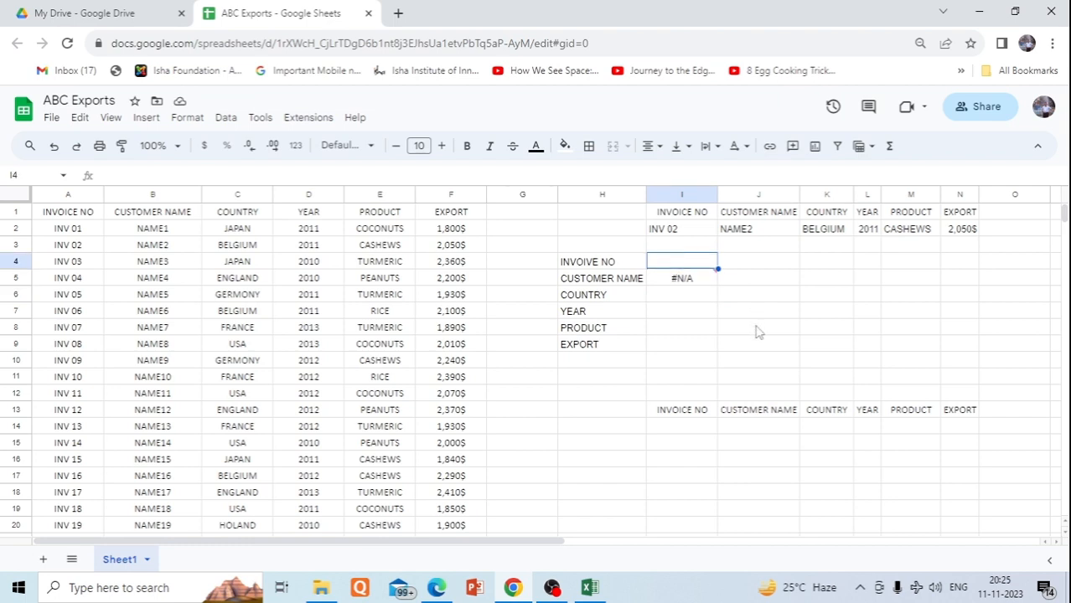
pyautogui.write('IN')
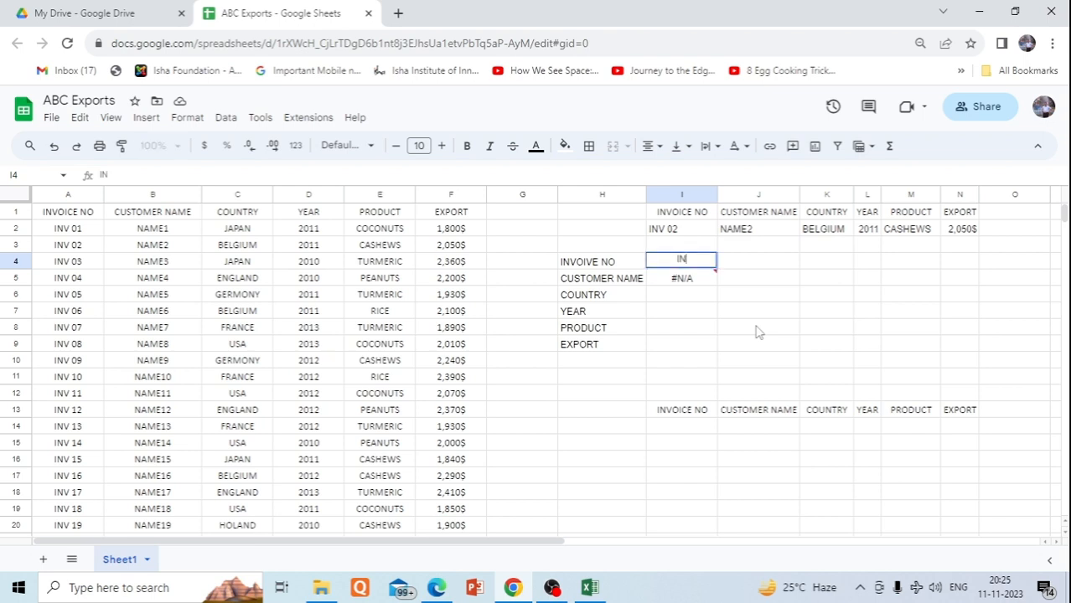
pyautogui.write('V 02')
pyautogui.press('Return')
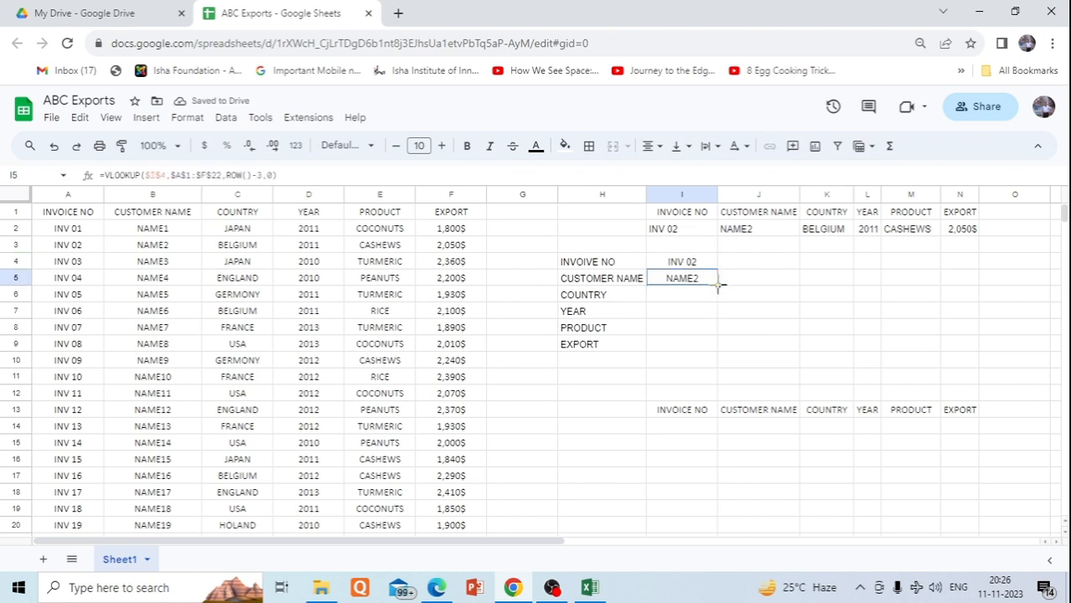
pyautogui.moveTo(717, 285); pyautogui.dragTo(721, 349)
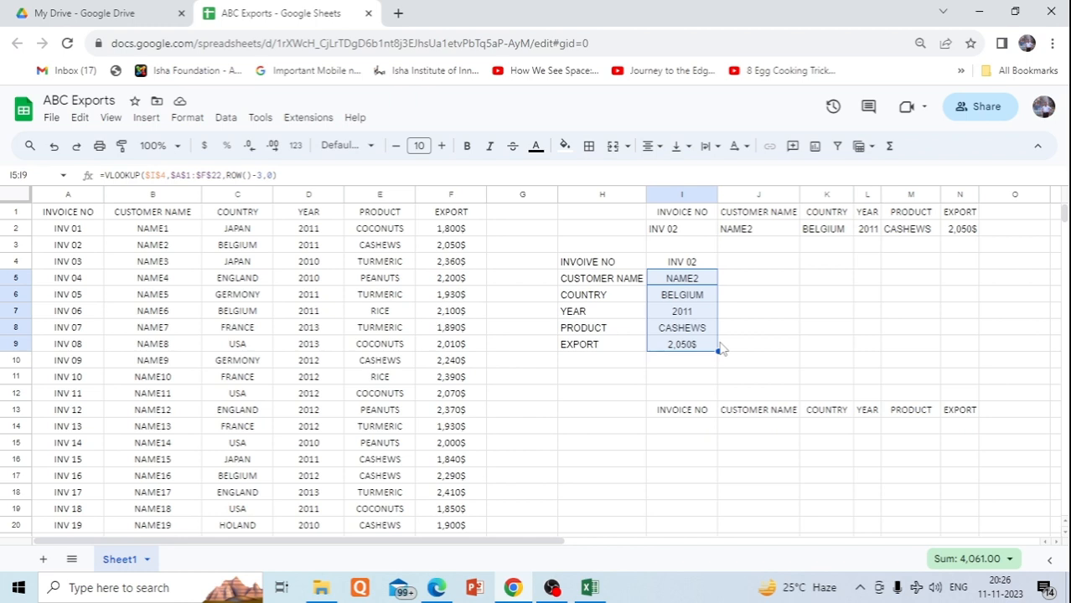
# Step: Start a VLOOKUP formula in J14 with $I$14 as the search key and $A$1:$F$22 as the lookup range
pyautogui.click(751, 429)
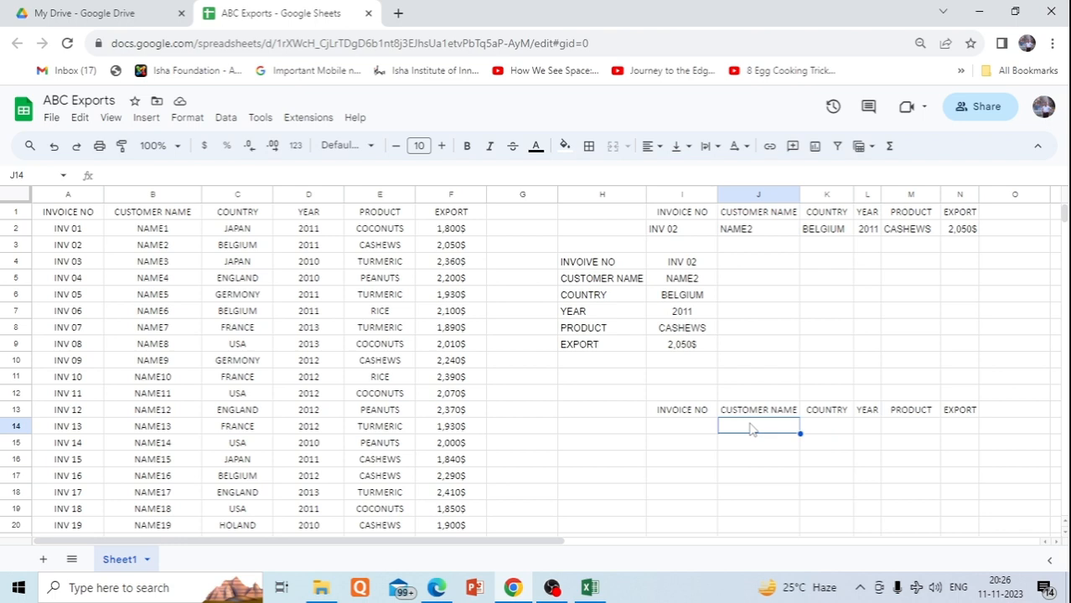
pyautogui.write('=')
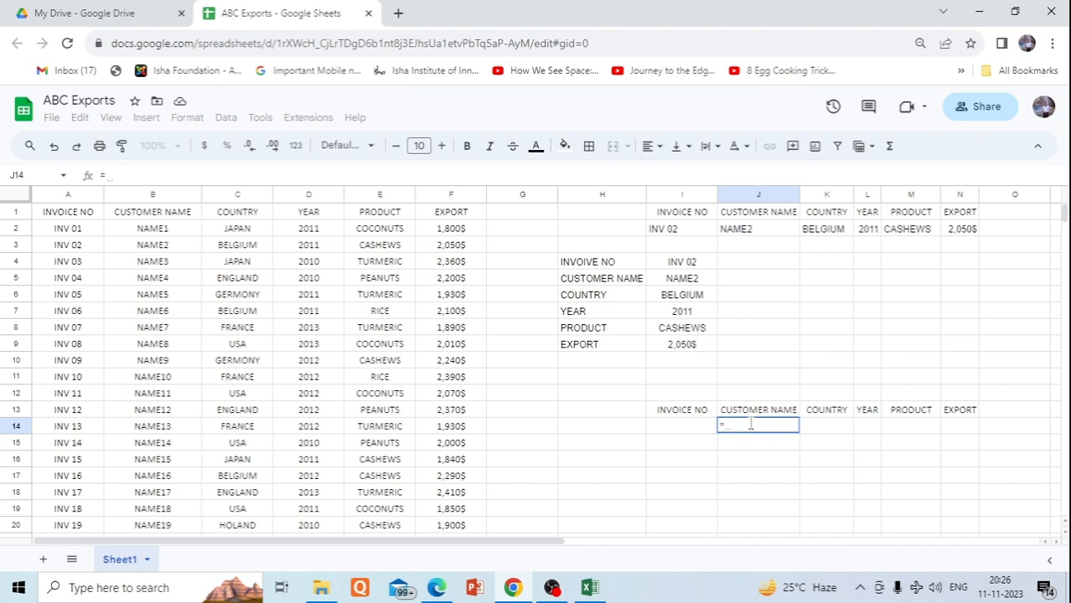
pyautogui.write('VLOOK')
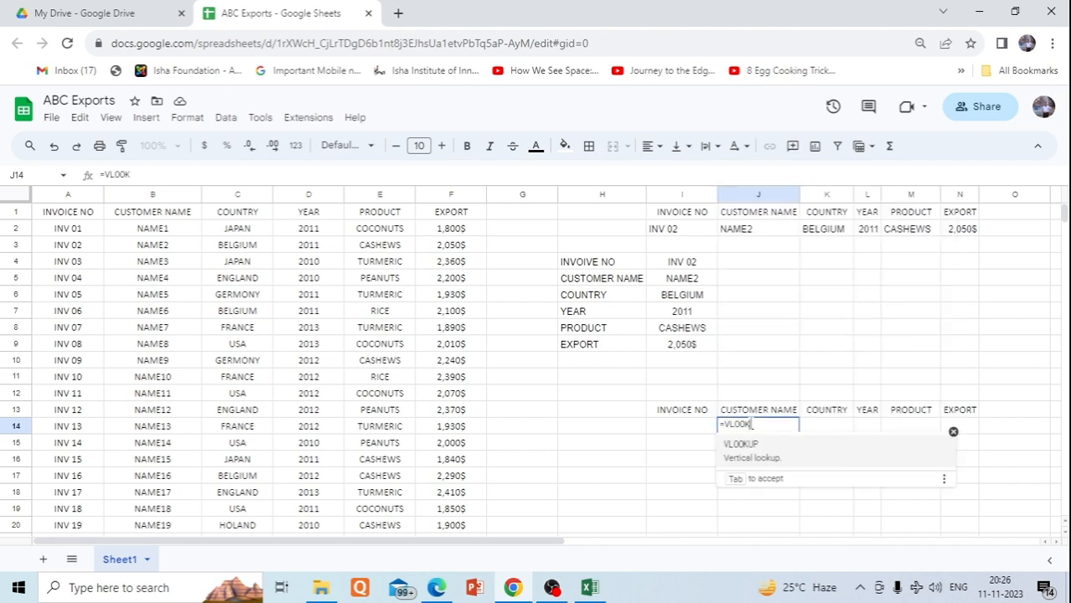
pyautogui.write('UP(')
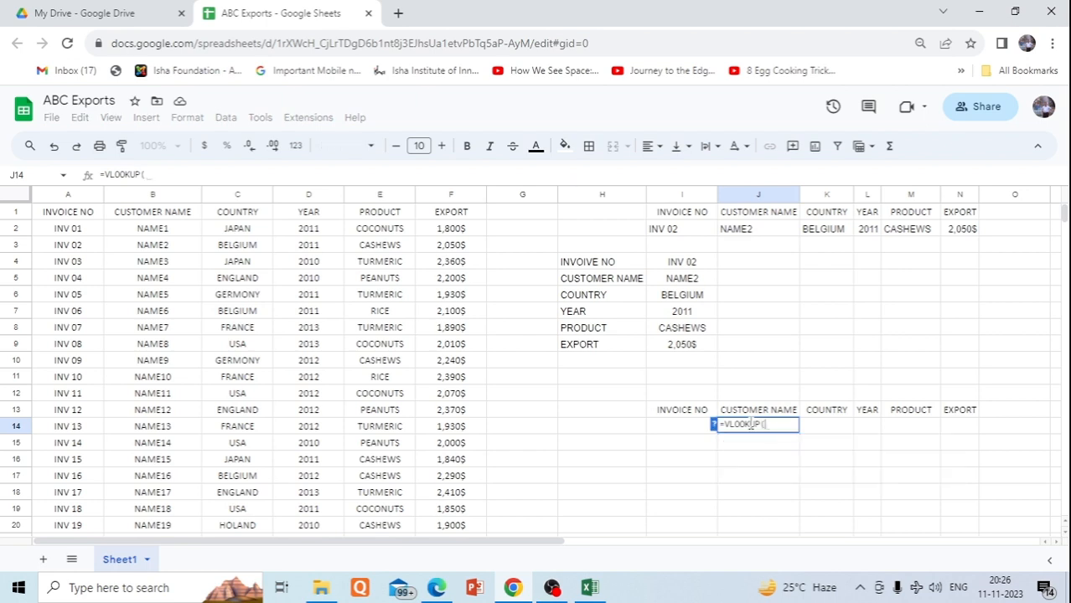
pyautogui.click(683, 429)
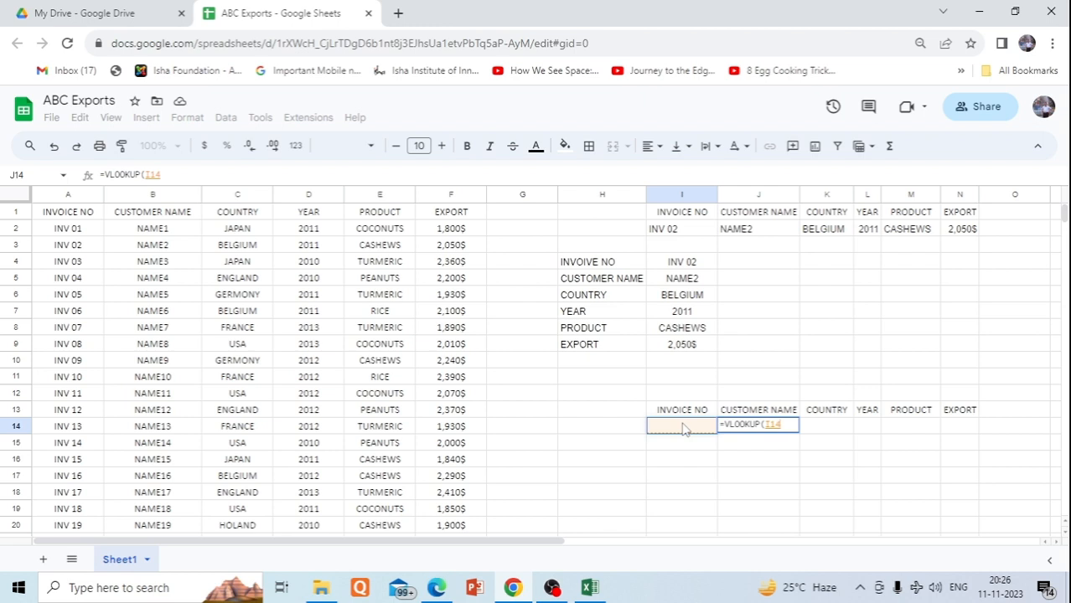
pyautogui.press('F4')
pyautogui.write(',')
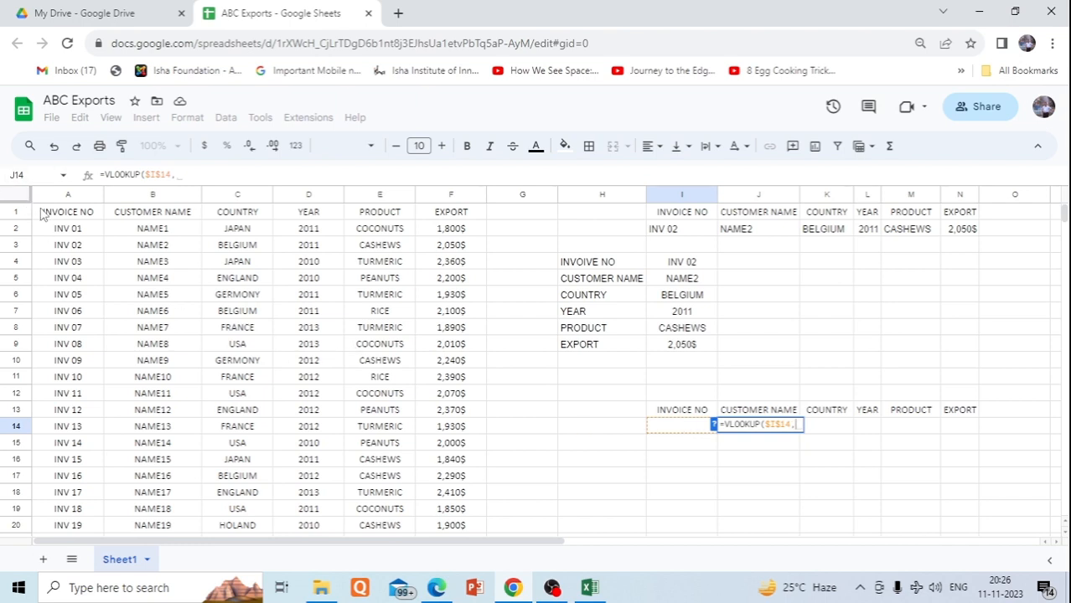
pyautogui.moveTo(42, 214); pyautogui.dragTo(455, 499)
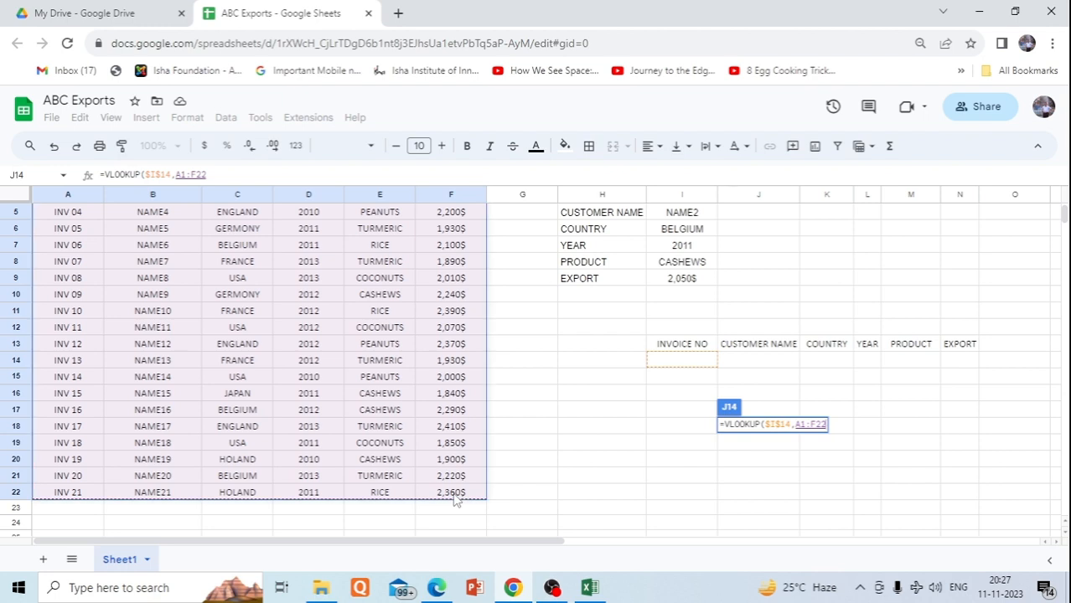
pyautogui.press('F4')
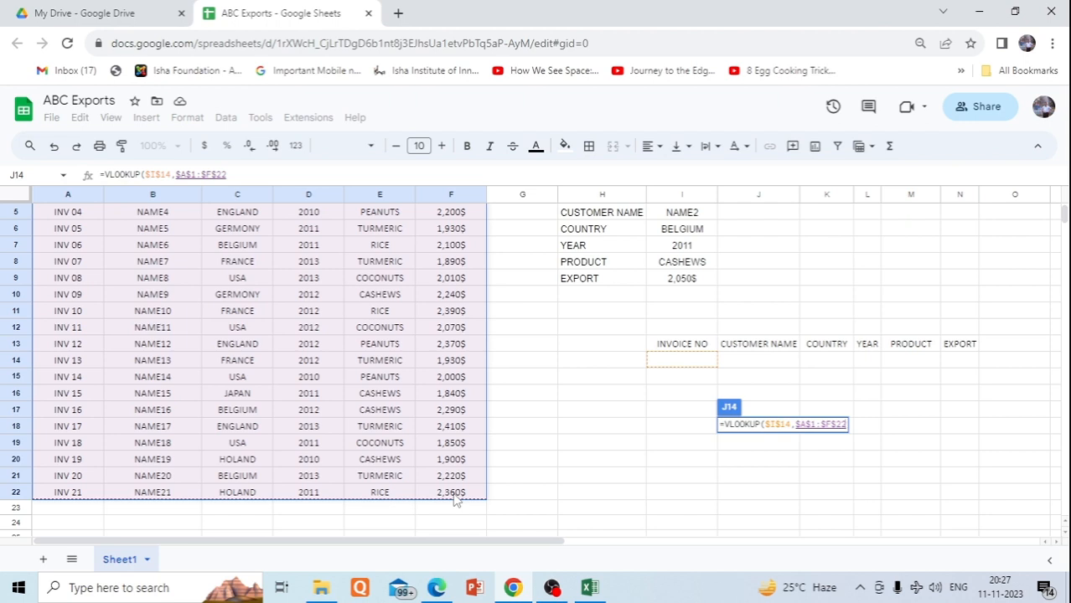
pyautogui.write(',')
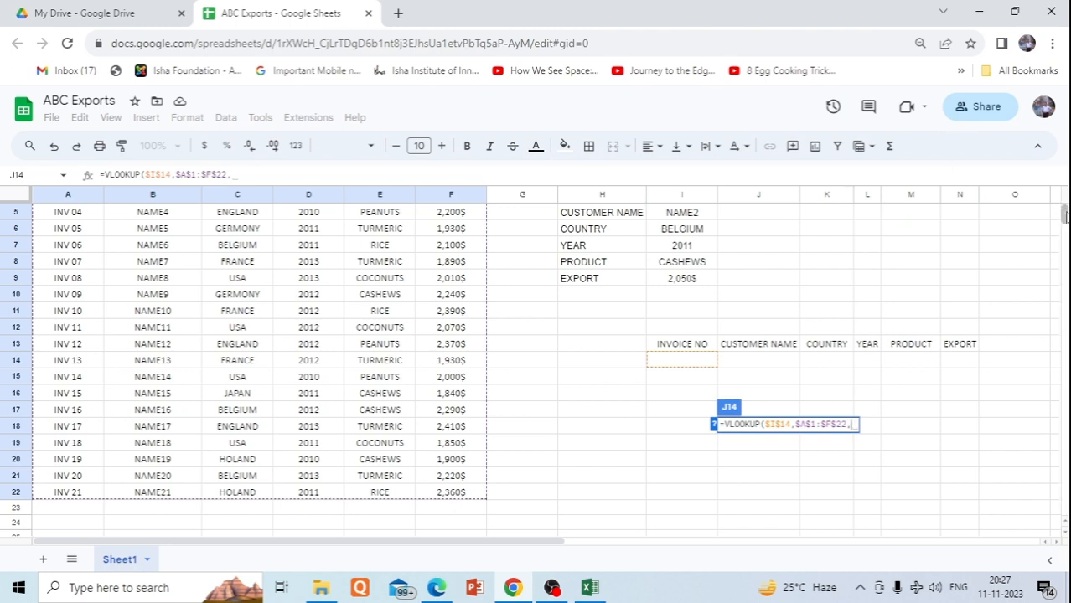
# Step: Add COLUMNS($I$13:J13) as the column index of the J14 VLOOKUP
pyautogui.moveTo(1065, 216); pyautogui.dragTo(1065, 208)
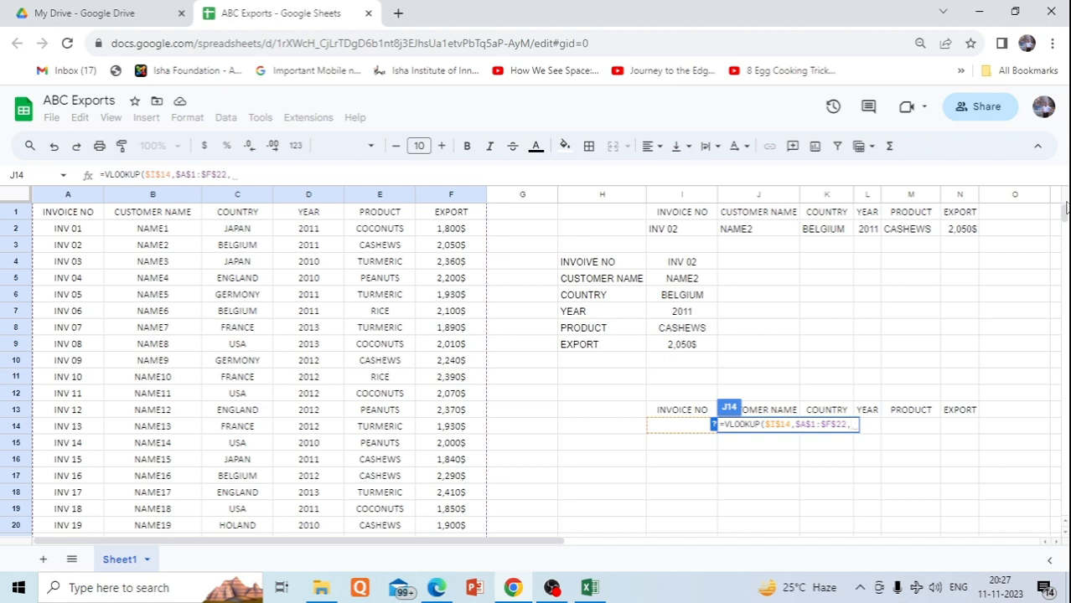
pyautogui.write('COL')
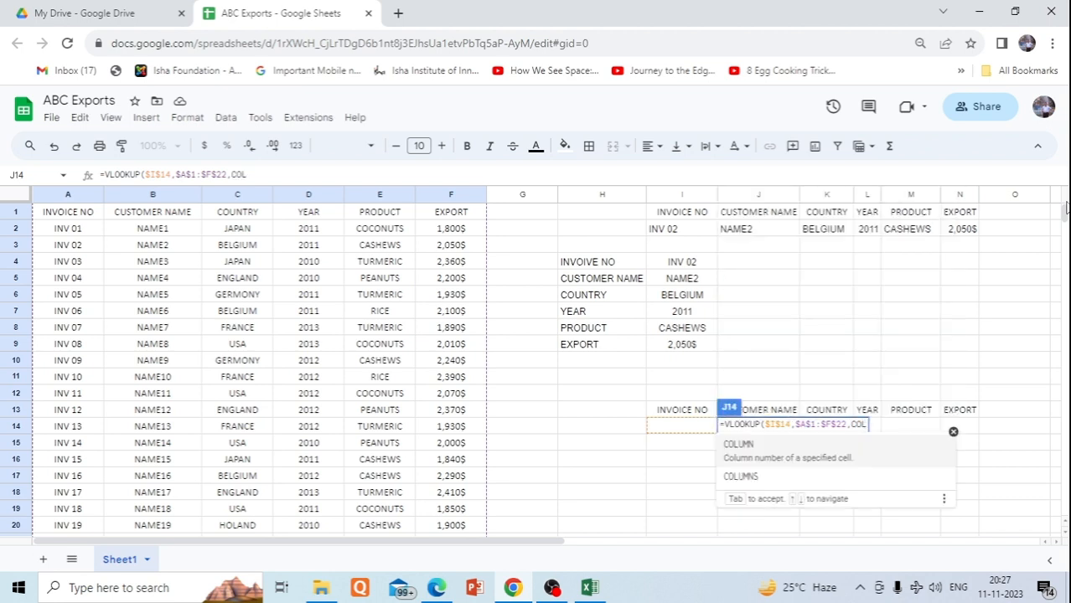
pyautogui.write('U')
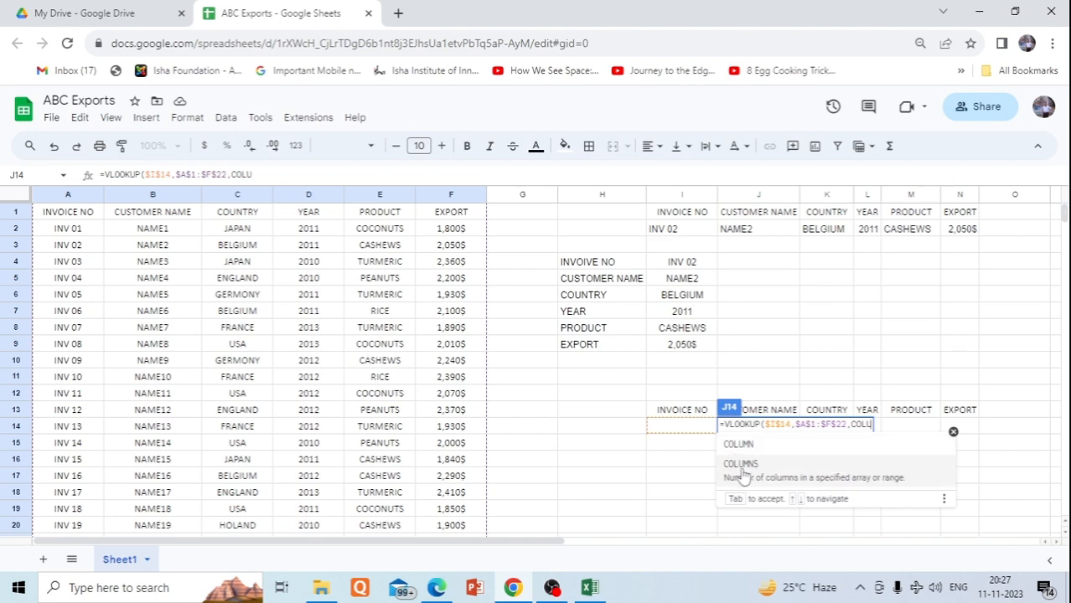
pyautogui.click(741, 467)
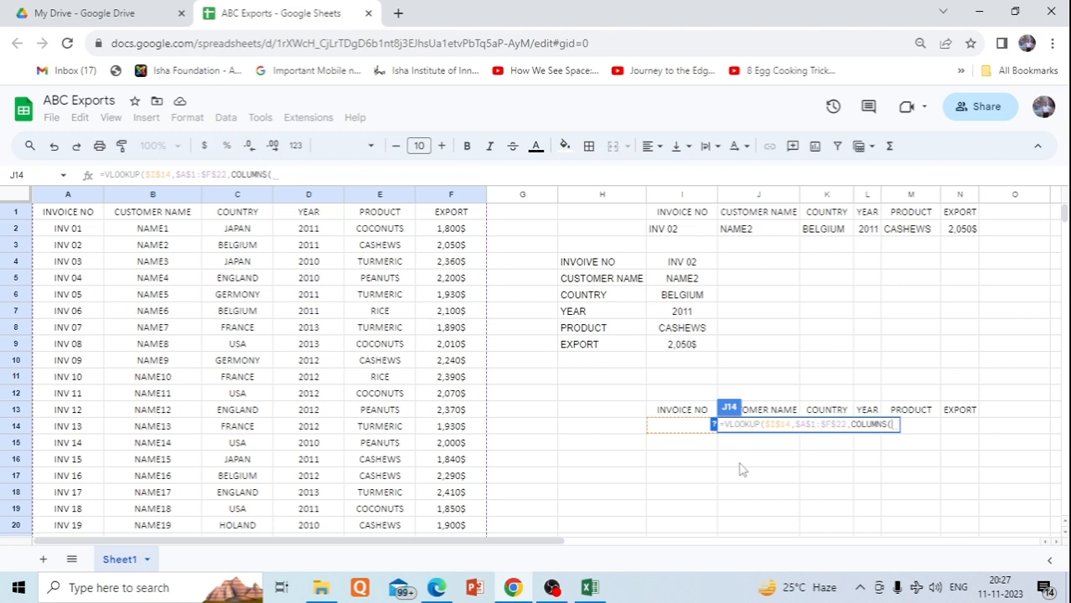
pyautogui.click(677, 411)
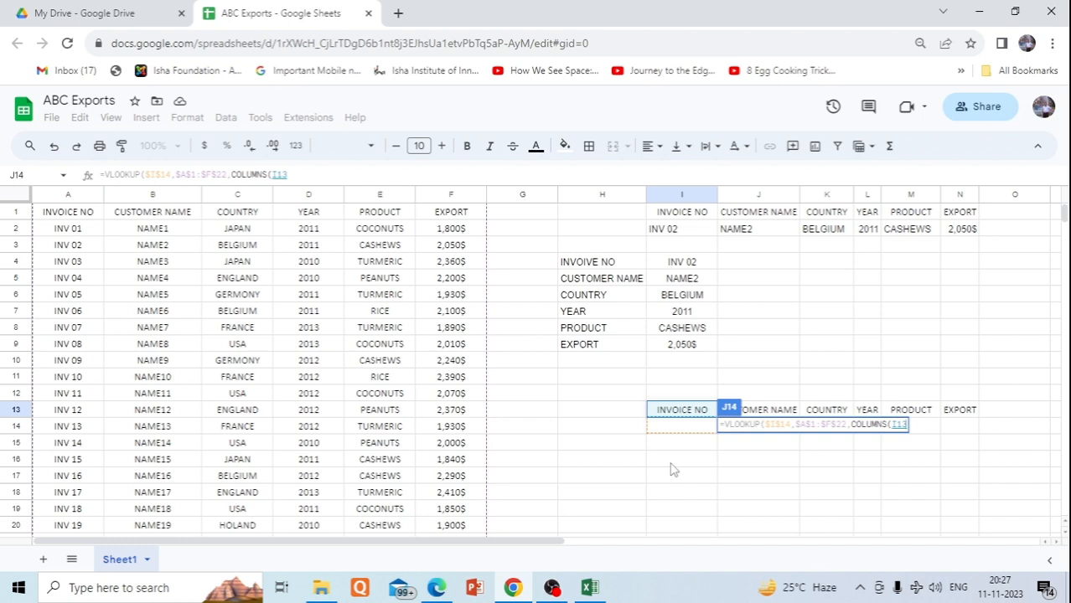
pyautogui.press('F4')
pyautogui.write(':')
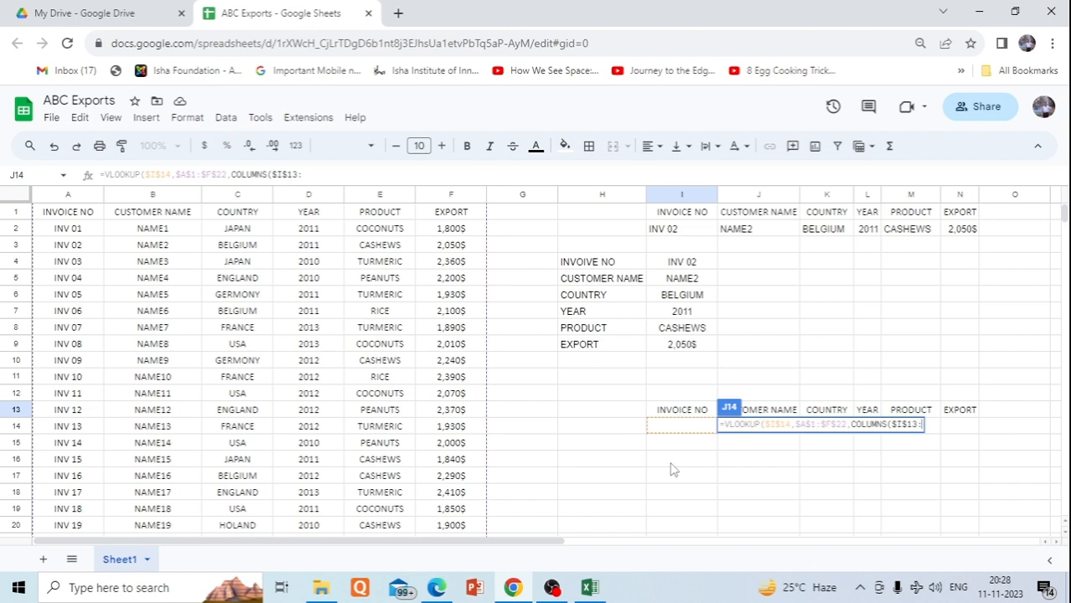
pyautogui.write('J')
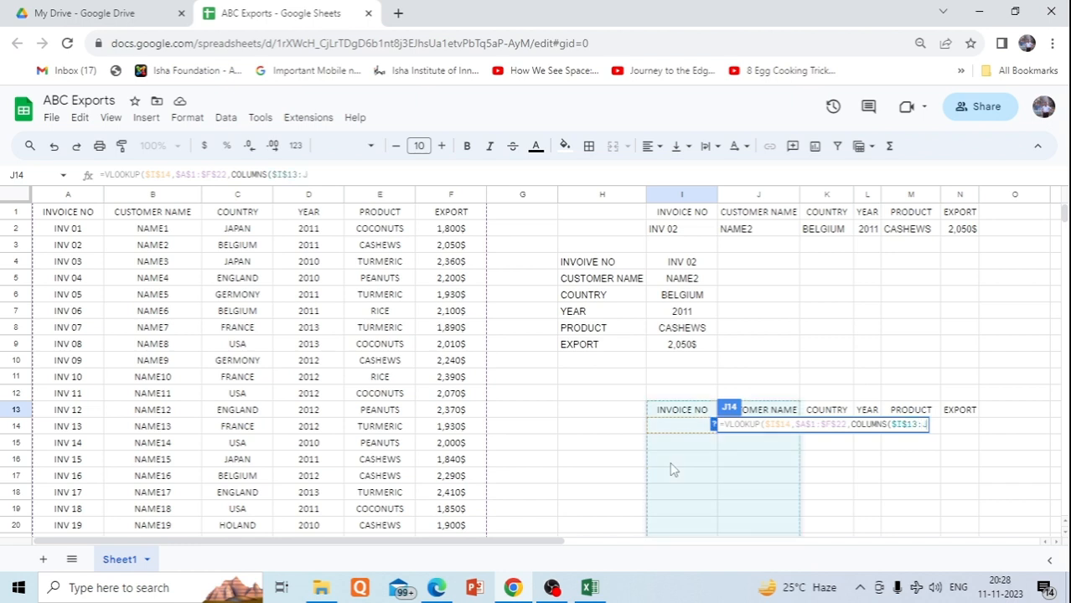
pyautogui.write('13')
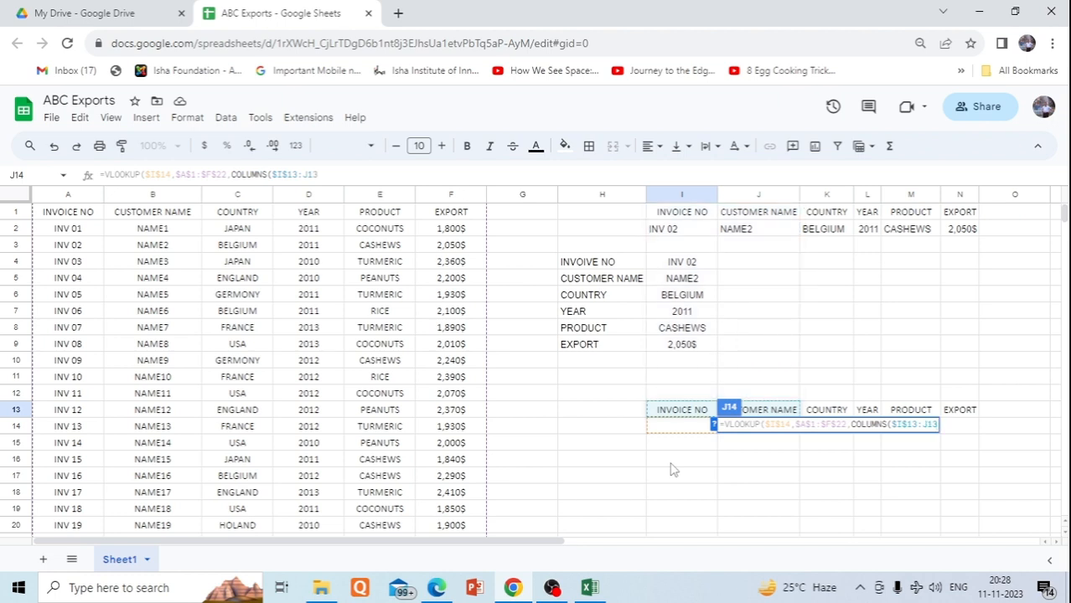
pyautogui.write(')')
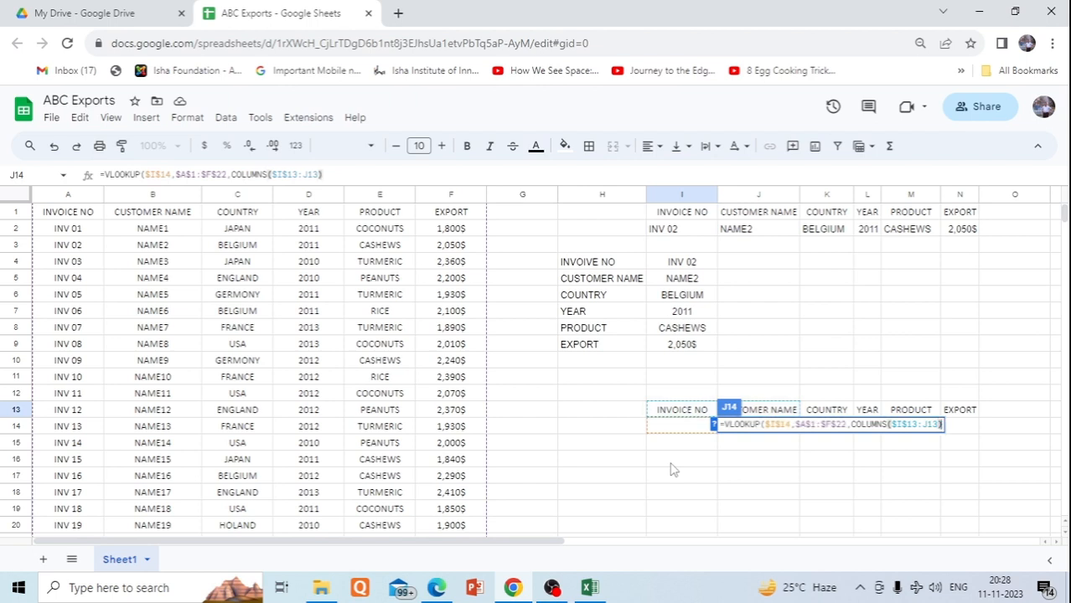
# Step: Finish the J14 VLOOKUP with 0 for an exact match
pyautogui.write(',')
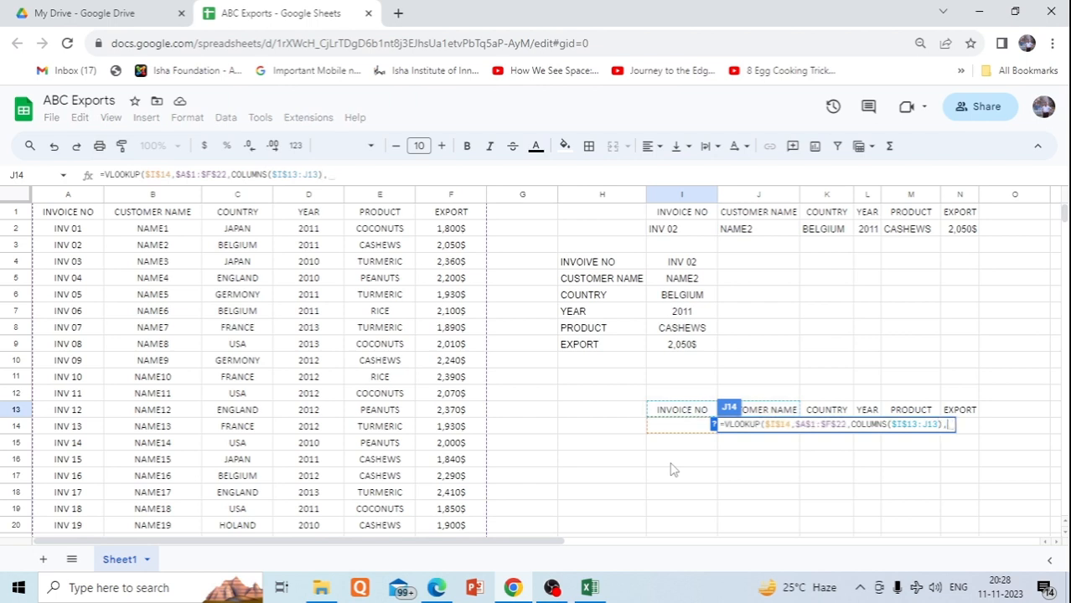
pyautogui.write('0')
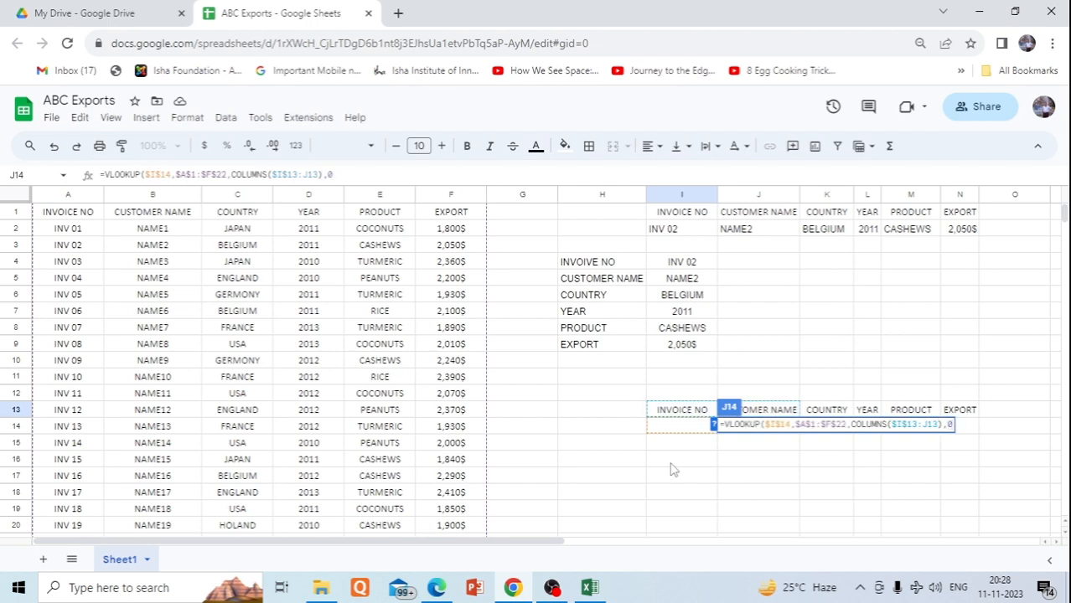
pyautogui.write(')')
pyautogui.press('Return')
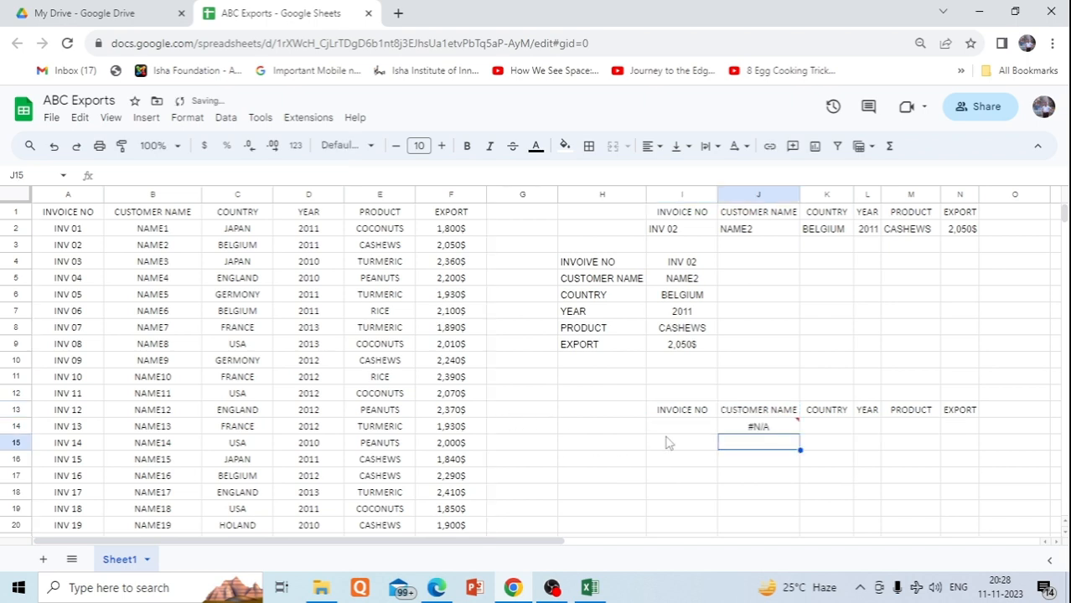
# Step: Enter INV 03 as the invoice number in I14 and fill the J14 formula across to N14
pyautogui.click(683, 426)
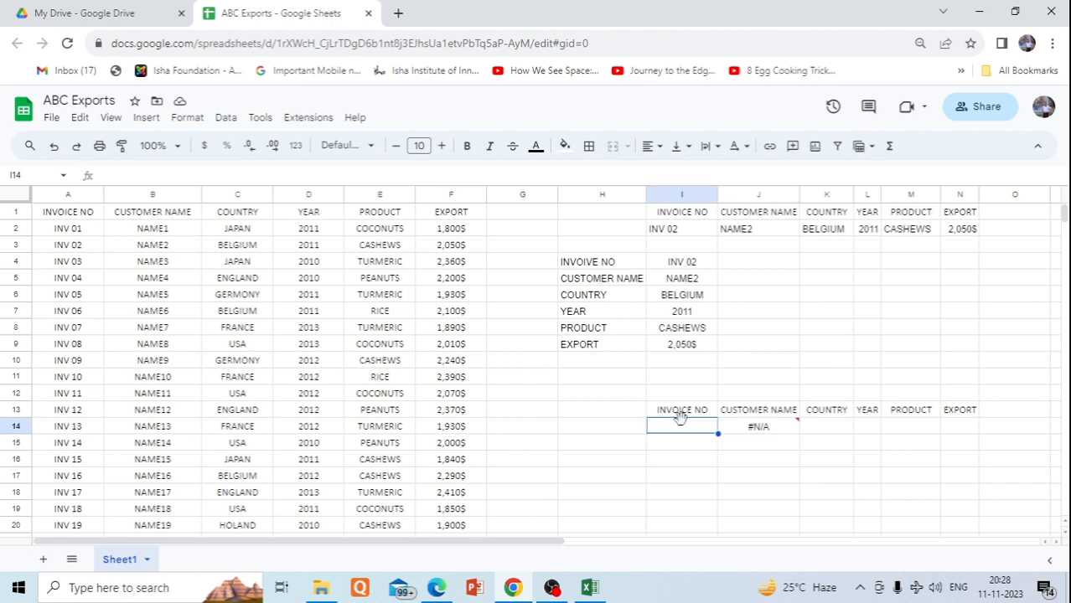
pyautogui.write('INV')
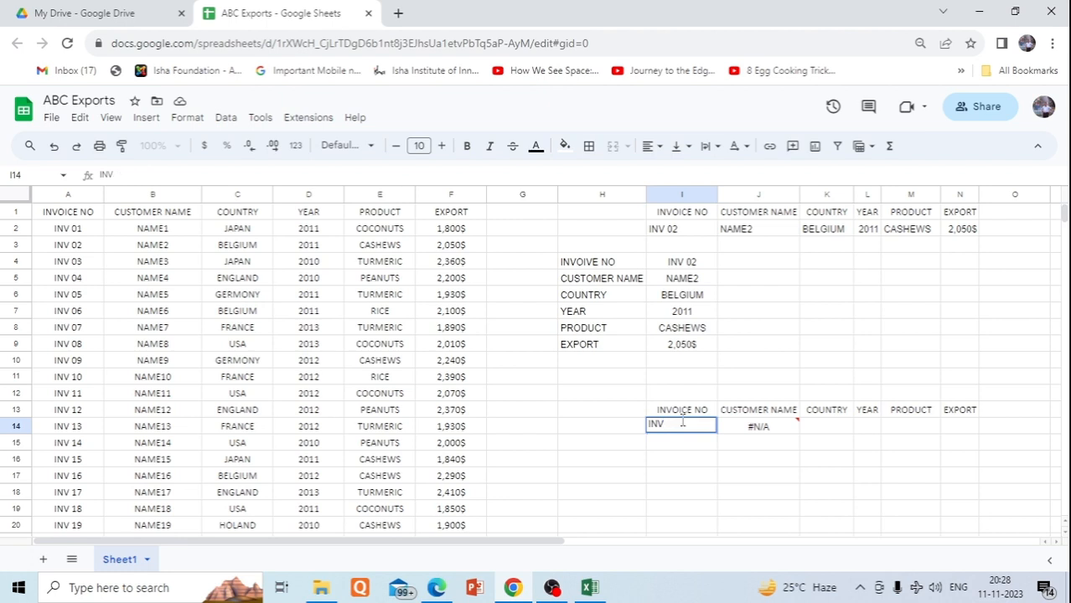
pyautogui.write(' 03')
pyautogui.press('Return')
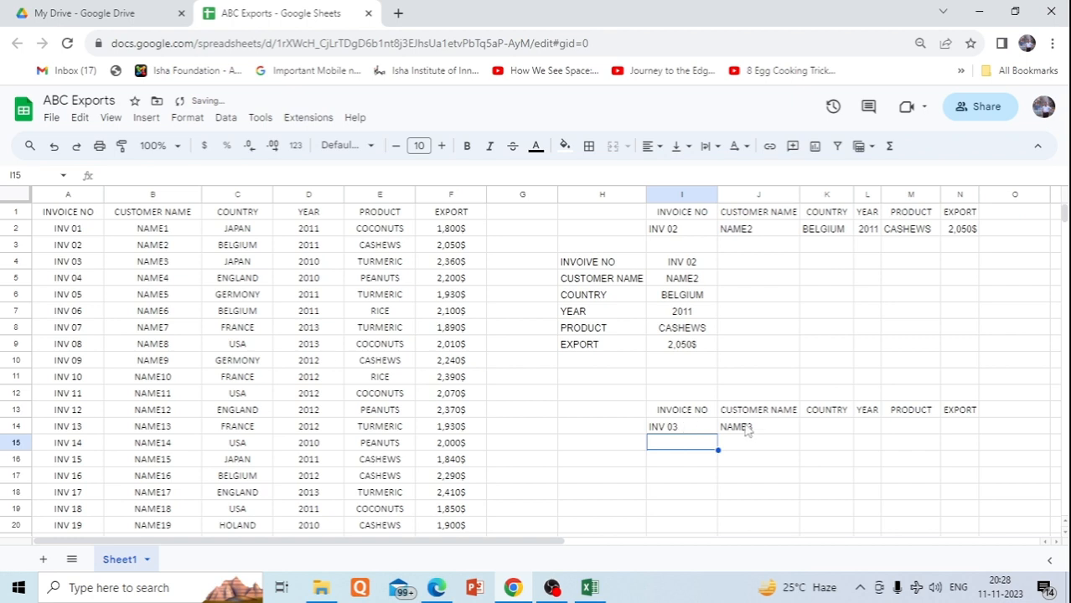
pyautogui.click(746, 428)
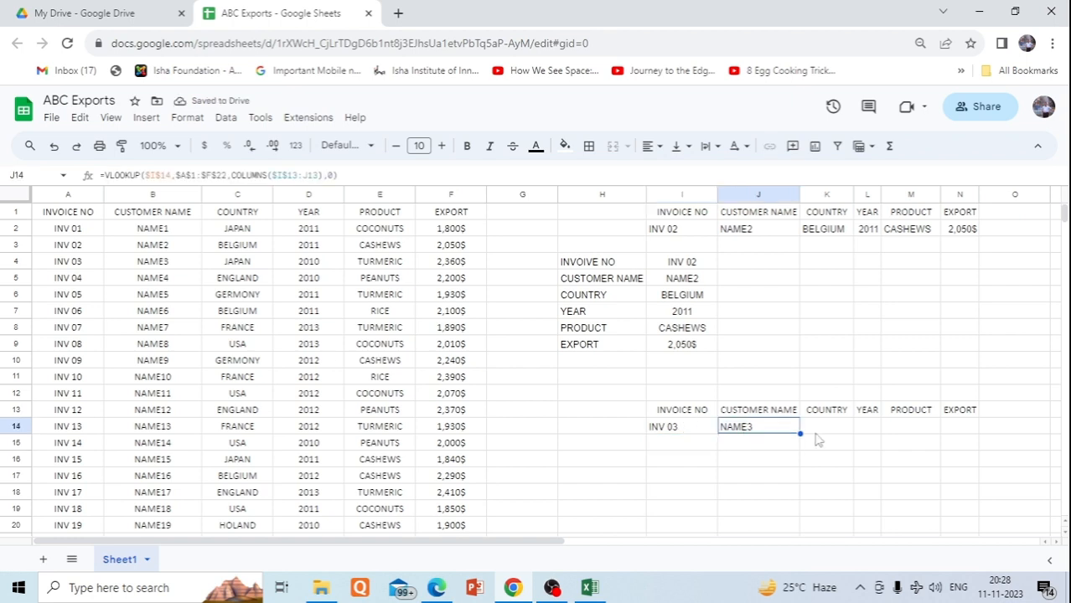
pyautogui.moveTo(800, 432); pyautogui.dragTo(960, 440)
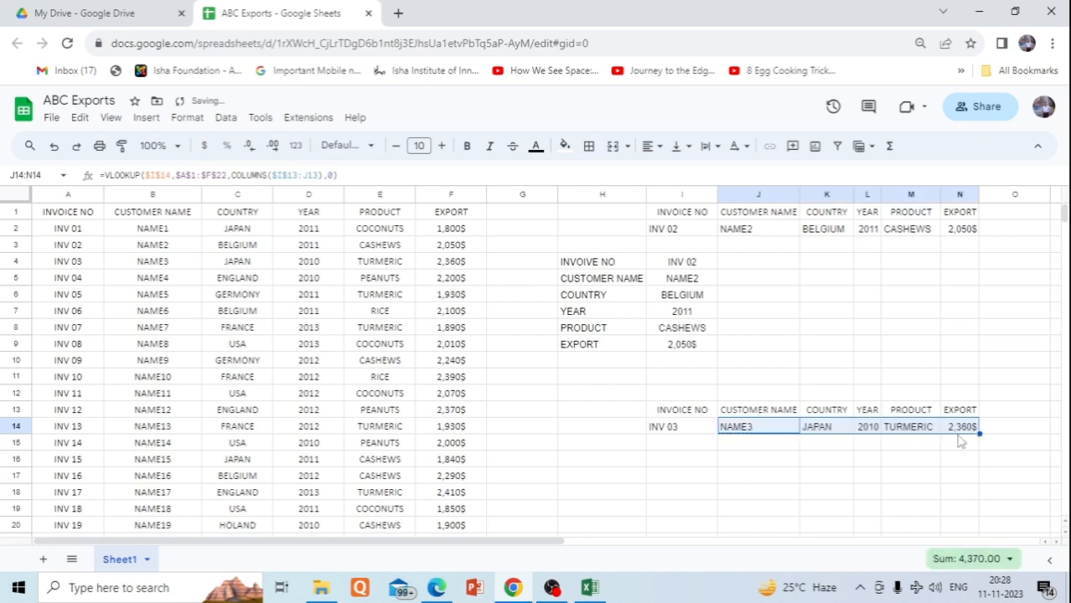